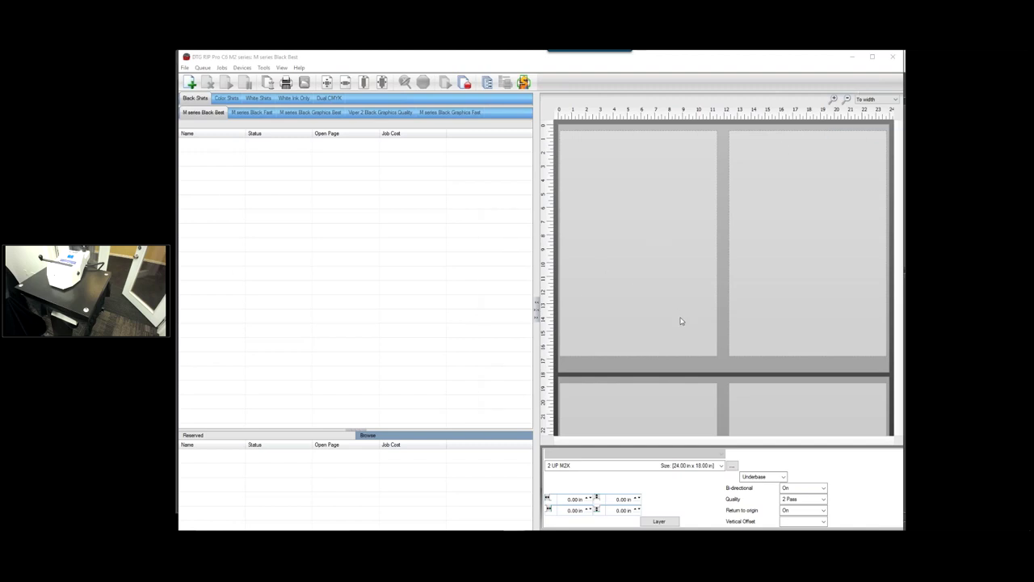
Step: Turn off automatic focus in the camera control properties and apply the change
click(294, 127)
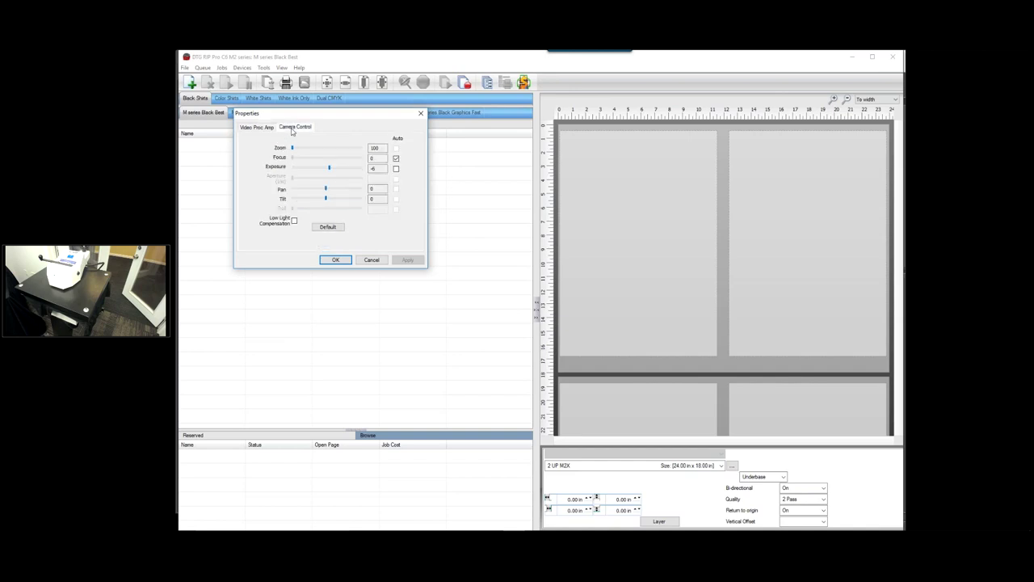
click(396, 158)
click(408, 259)
click(335, 259)
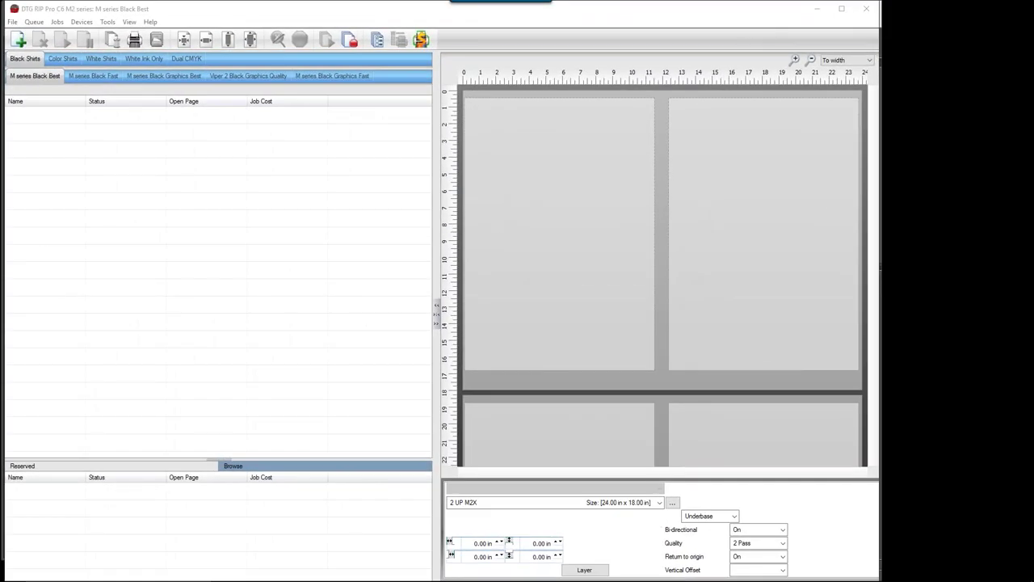
Step: Switch to Bridge, look through the images in the Big folder and open biggiesmalls.jpg in Photoshop
mouse_move(414, 578)
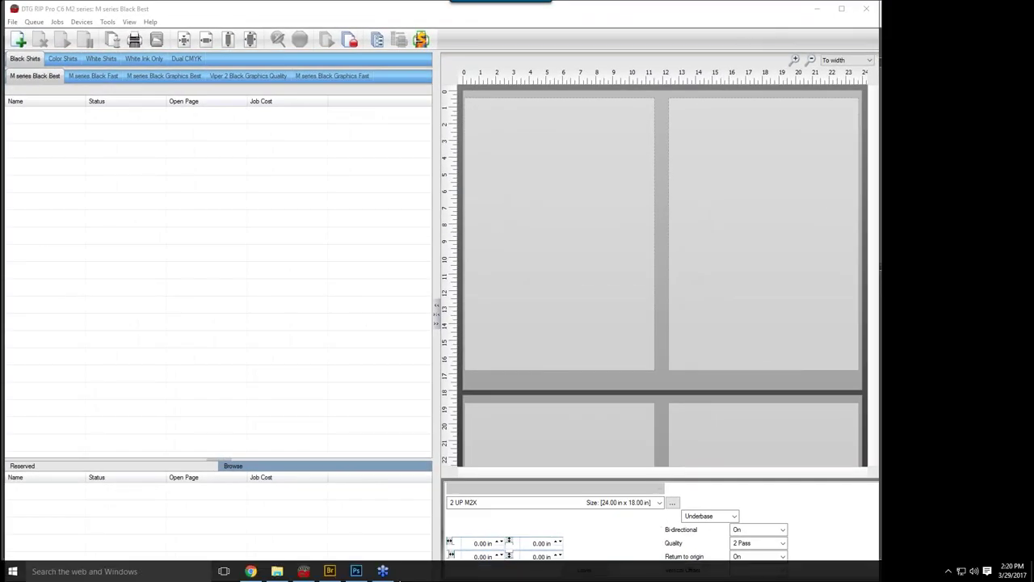
mouse_move(318, 577)
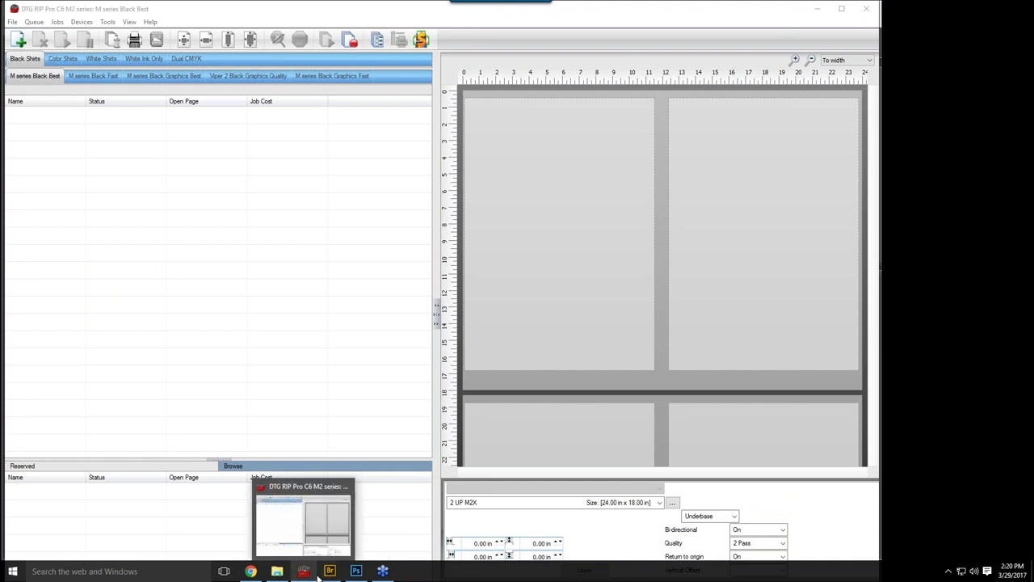
click(330, 571)
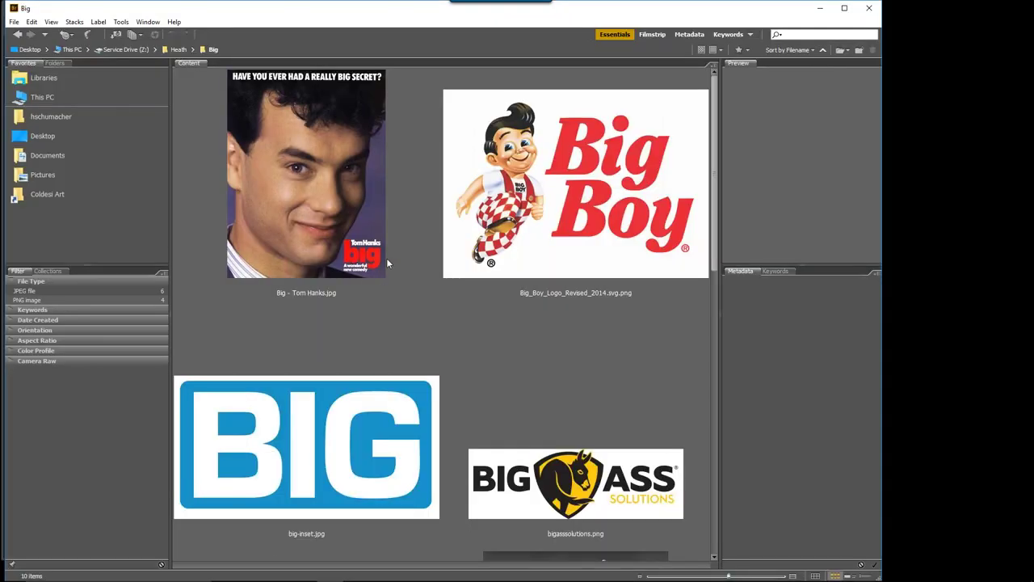
scroll(400, 261, down, 2)
scroll(403, 281, down, 2)
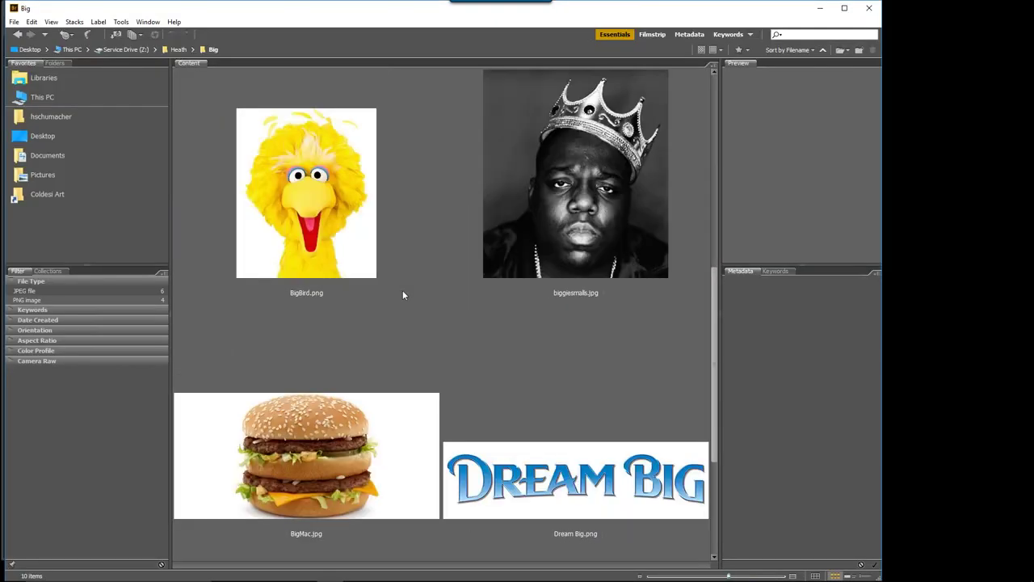
scroll(400, 306, down, 2)
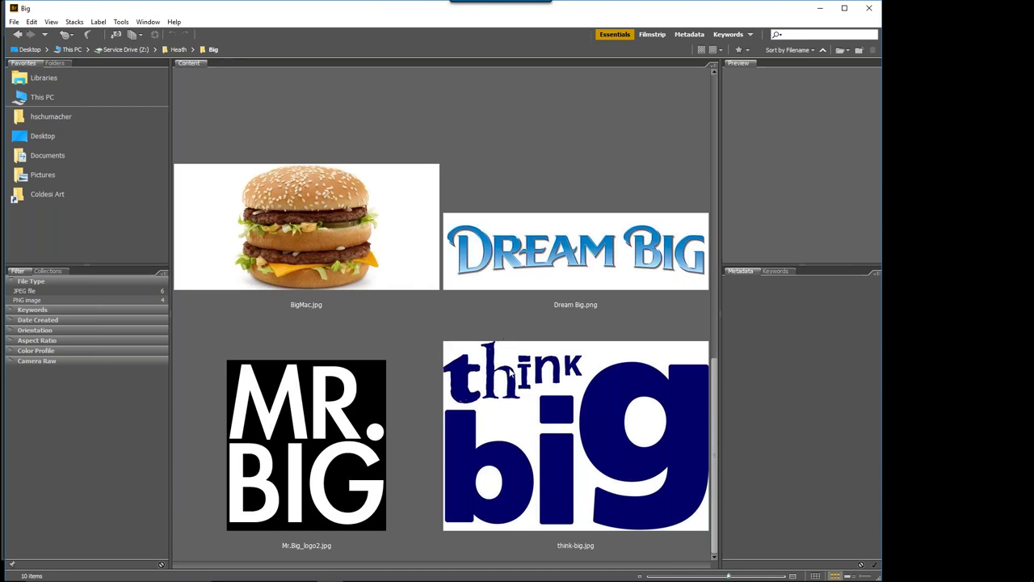
scroll(453, 393, up, 2)
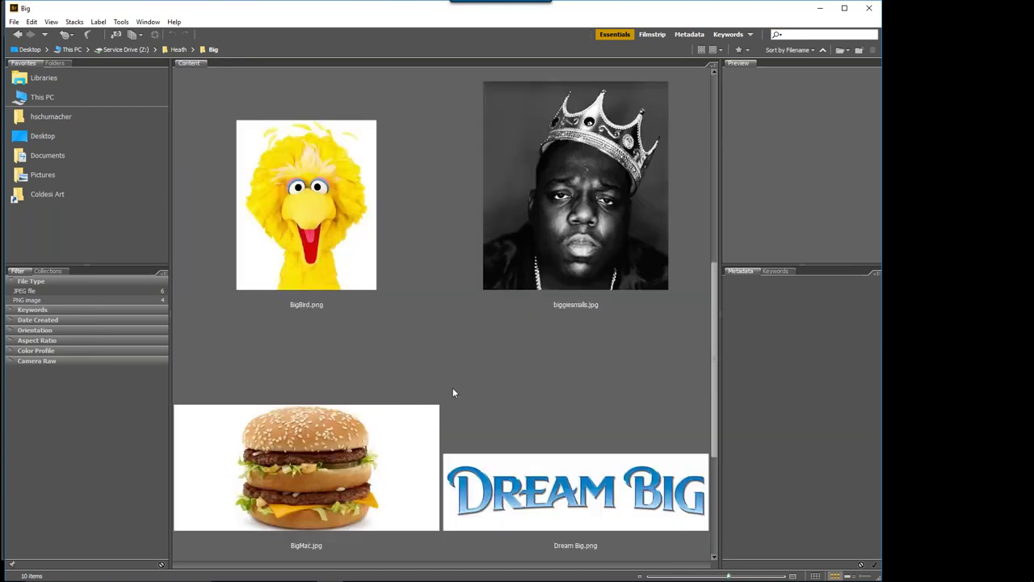
double_click(593, 206)
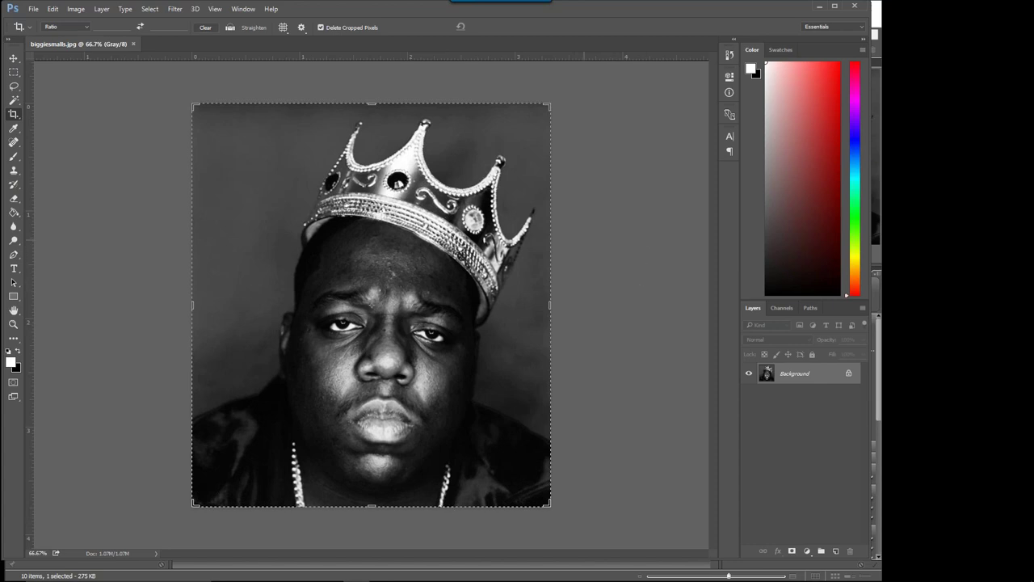
Step: Create a new U.S. Paper Letter document, 8.5 x 11 inches at 300 pixels/inch in RGB Color, with a transparent background
click(34, 10)
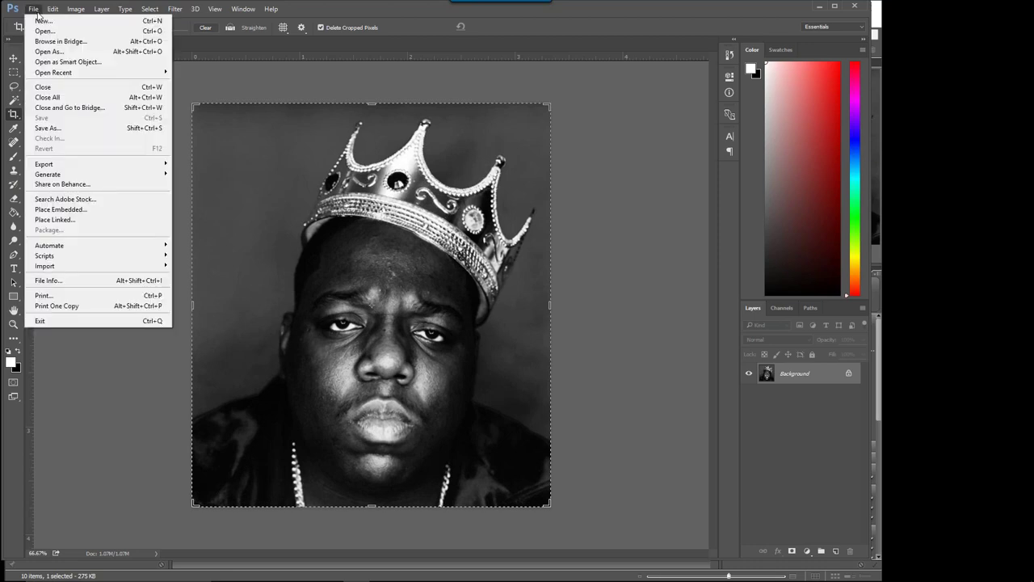
click(41, 22)
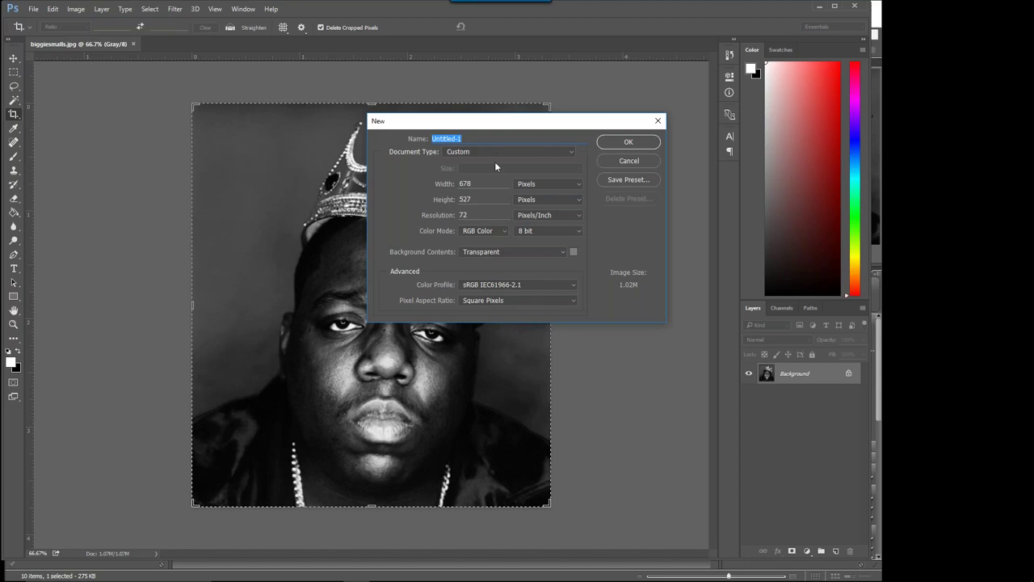
drag(476, 213, 395, 211)
text(300)
click(538, 185)
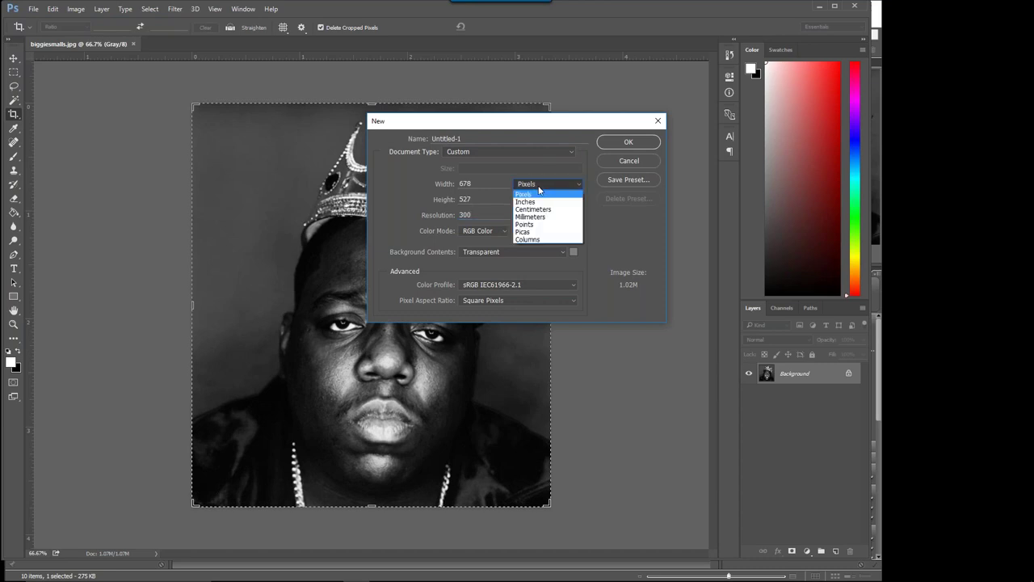
click(497, 151)
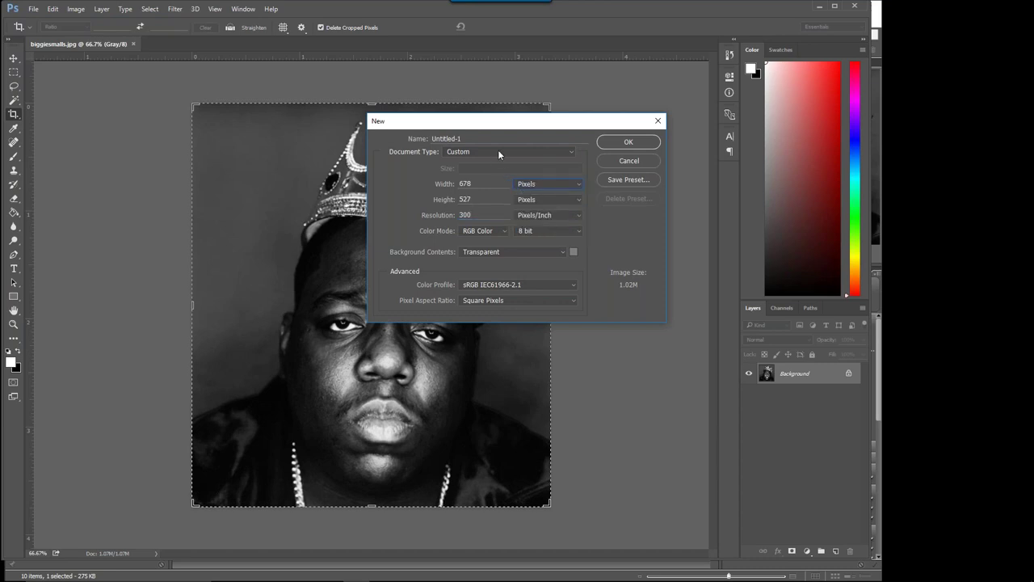
click(498, 151)
click(487, 186)
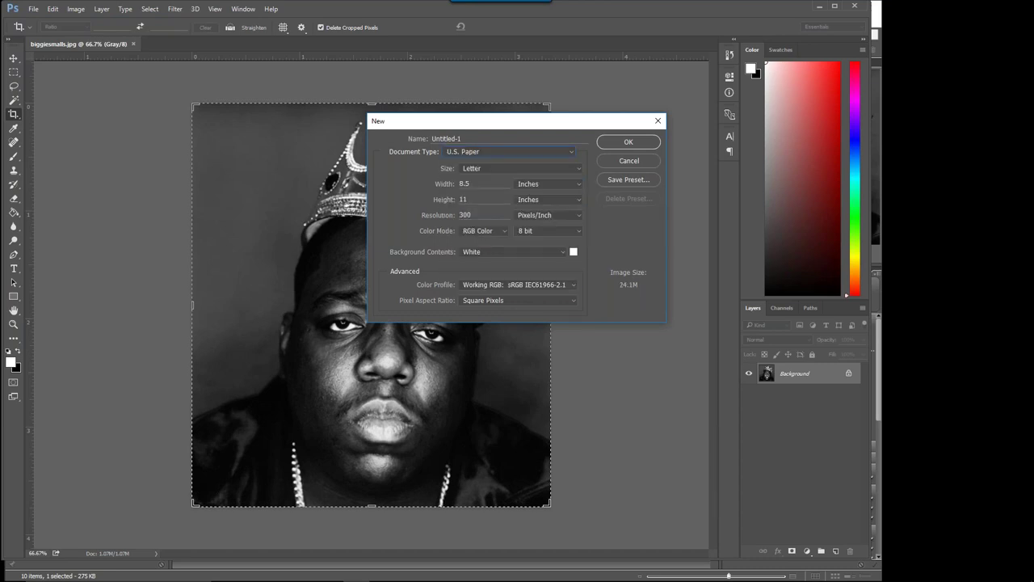
click(487, 255)
click(483, 278)
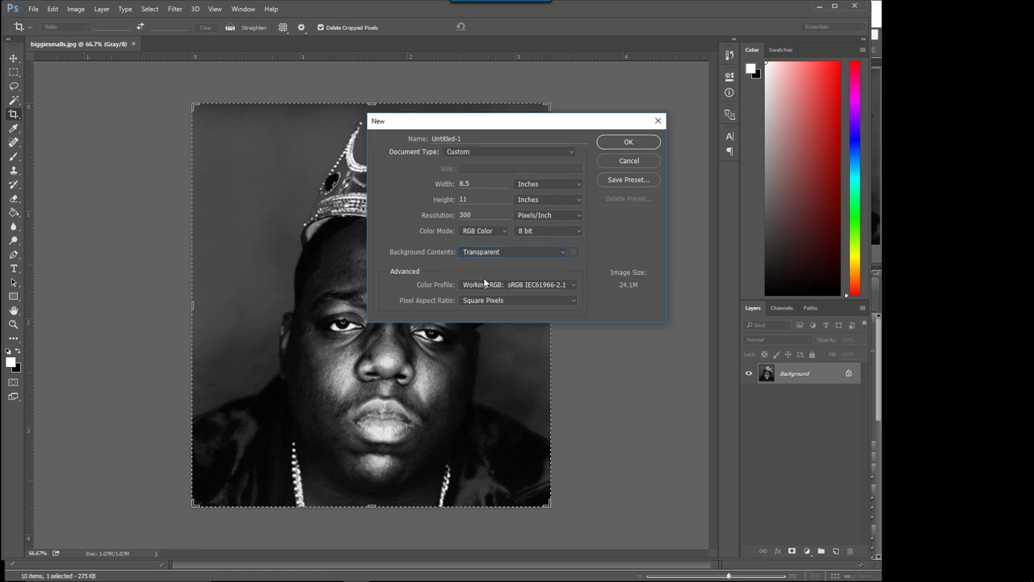
click(626, 142)
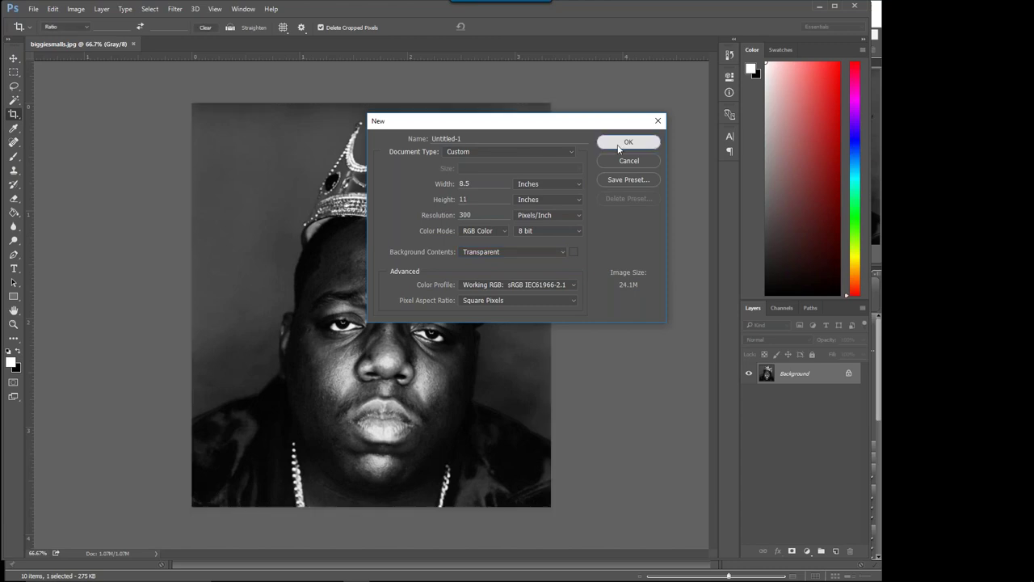
Step: Float the biggiesmalls.jpg window, copy its photo into the Untitled-1 document with the Move tool, and close the source photo
click(83, 45)
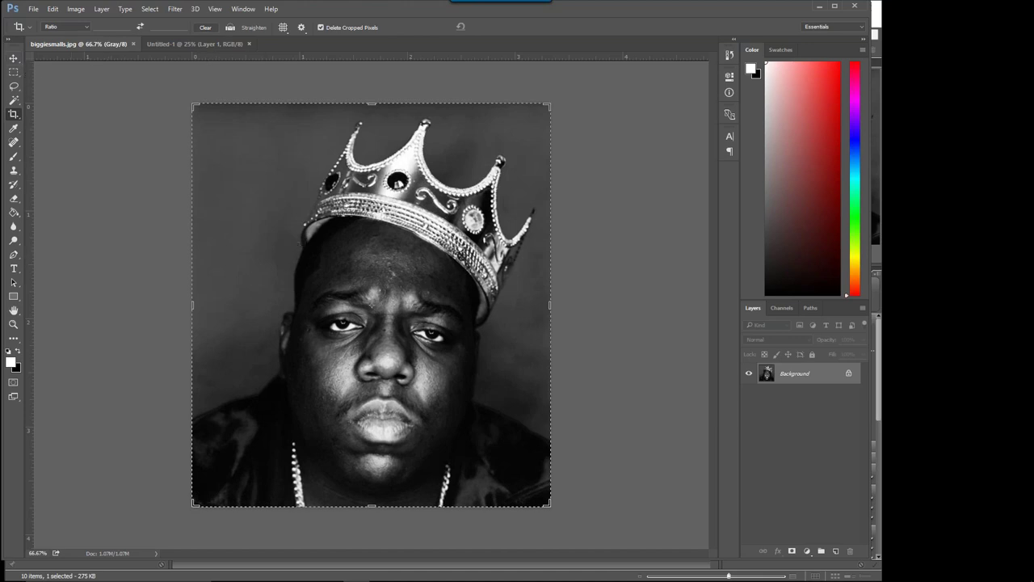
drag(81, 44, 115, 101)
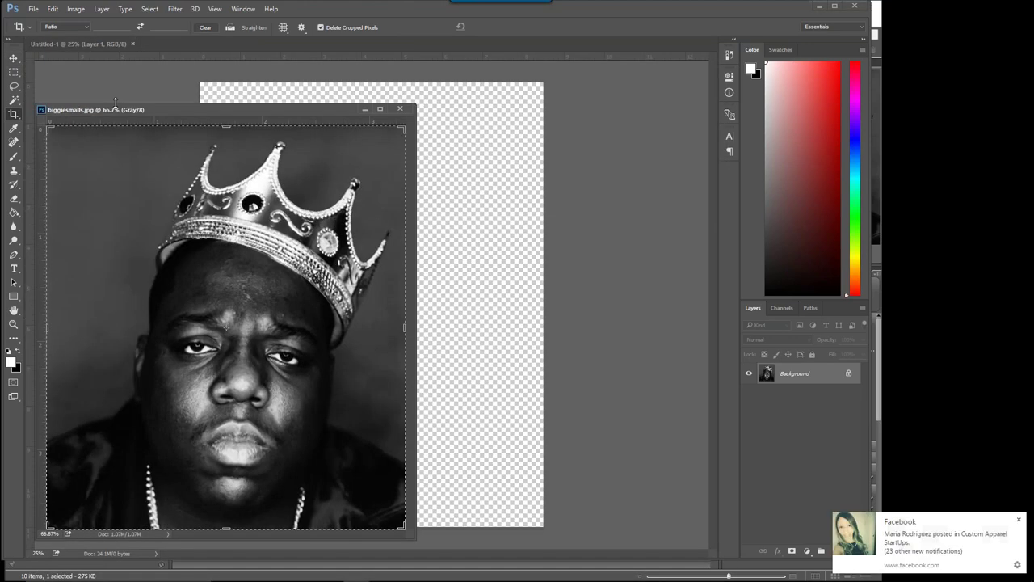
click(14, 59)
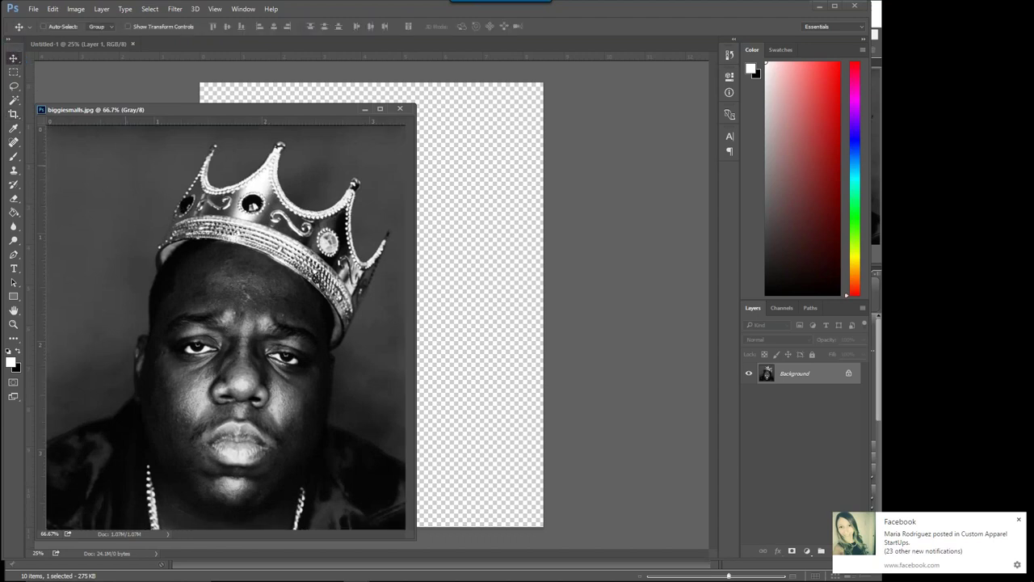
drag(160, 240, 463, 226)
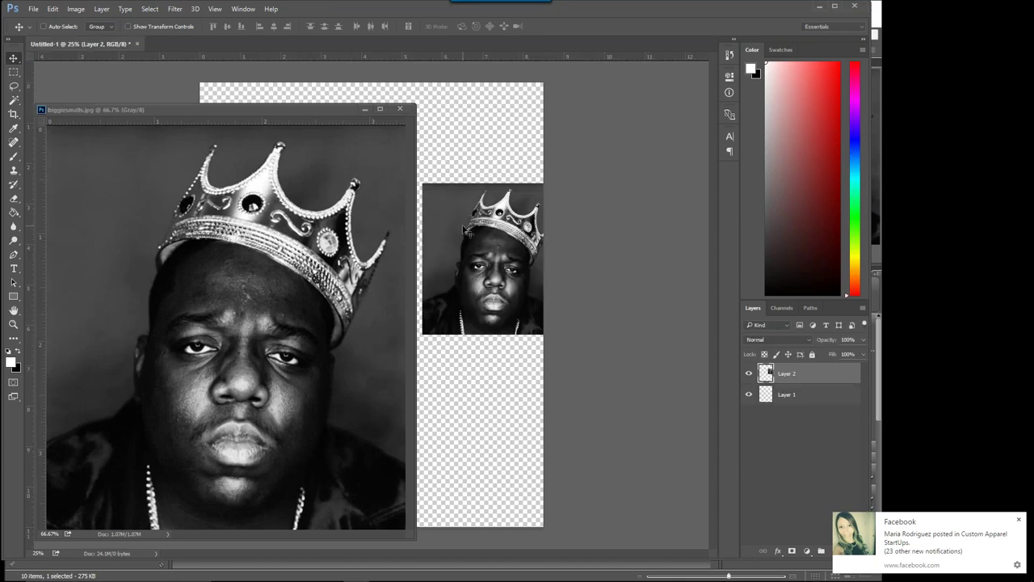
click(400, 110)
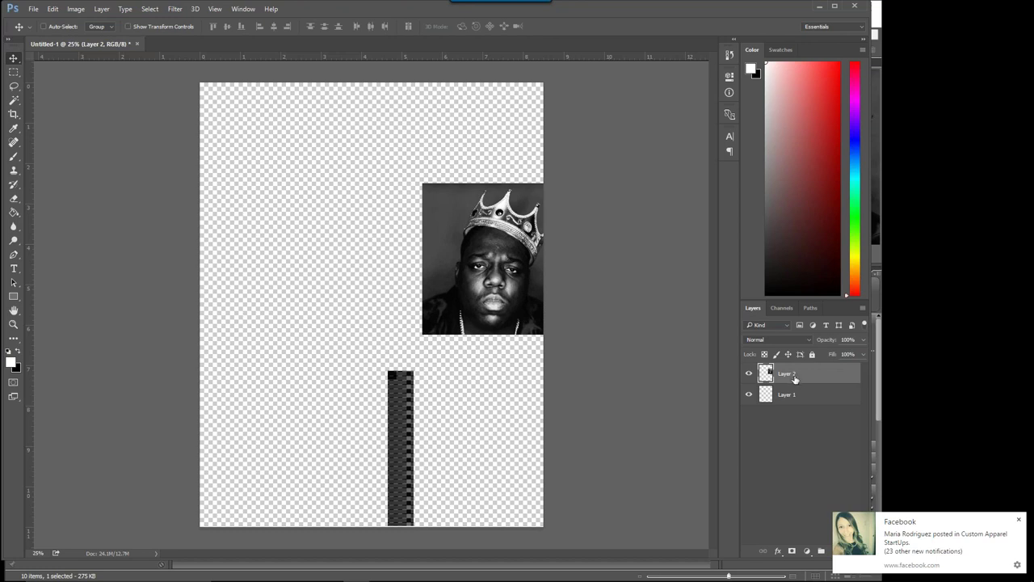
Step: Convert the photo layer to a Smart Object and scale it proportionally to about 254% so it spans the canvas width
right_click(794, 377)
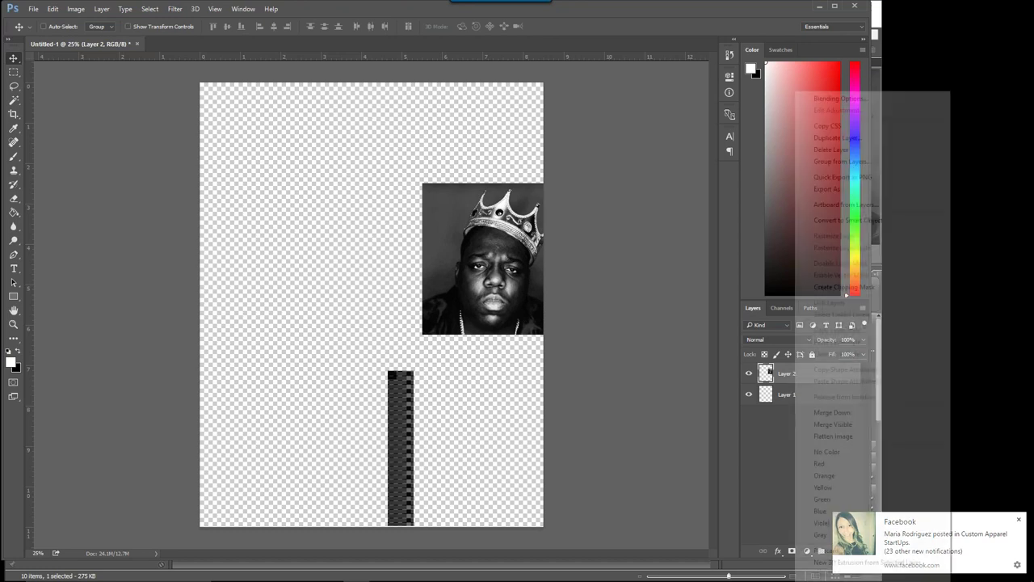
click(847, 227)
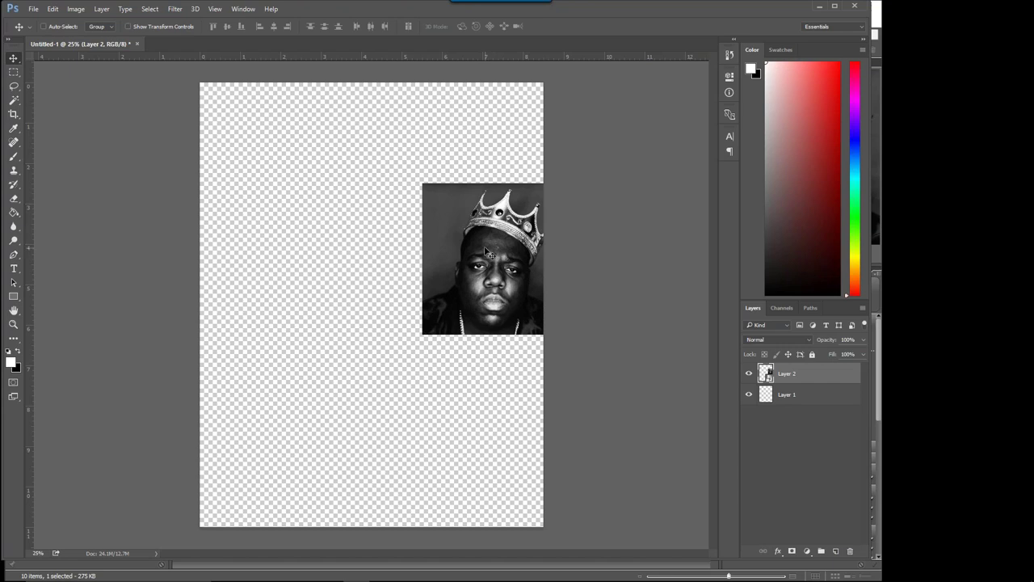
drag(486, 256, 357, 270)
key(ctrl+t)
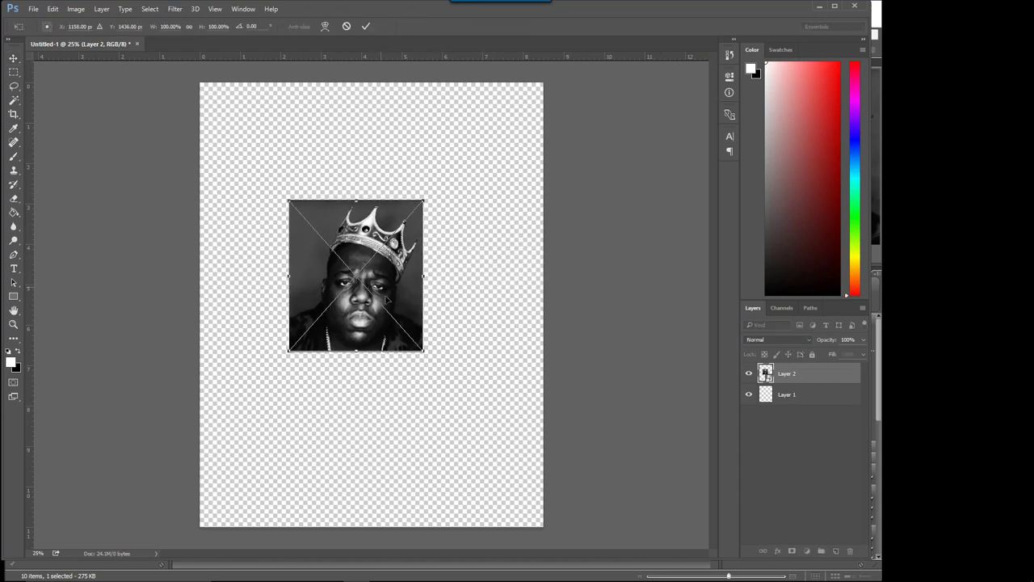
drag(425, 352, 504, 500)
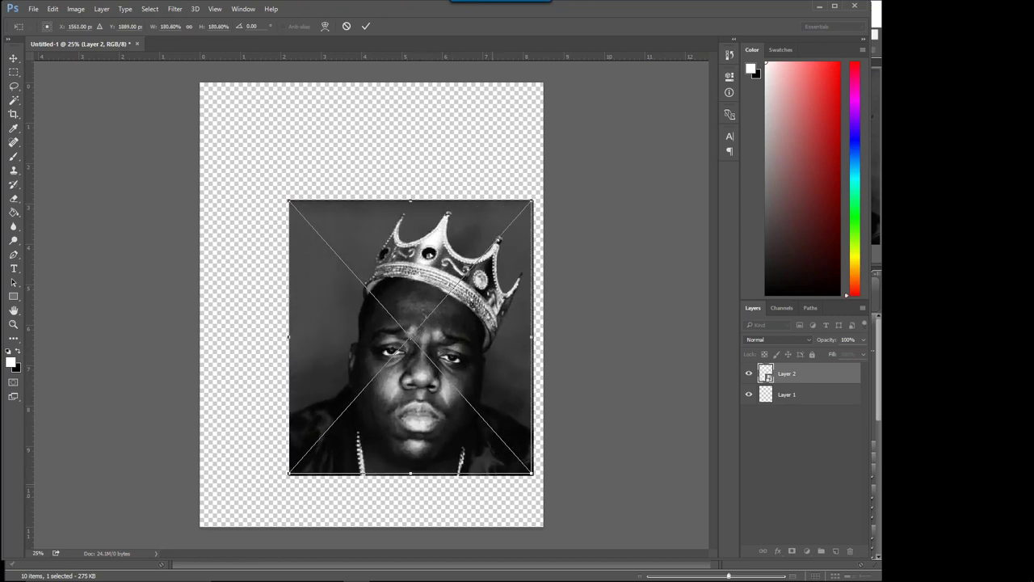
drag(290, 201, 201, 103)
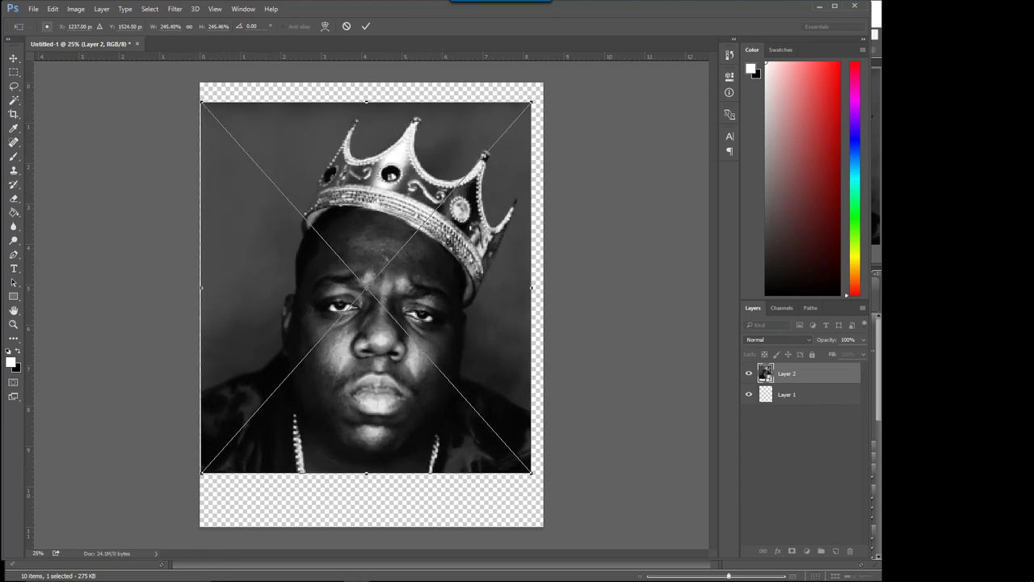
drag(529, 470, 543, 485)
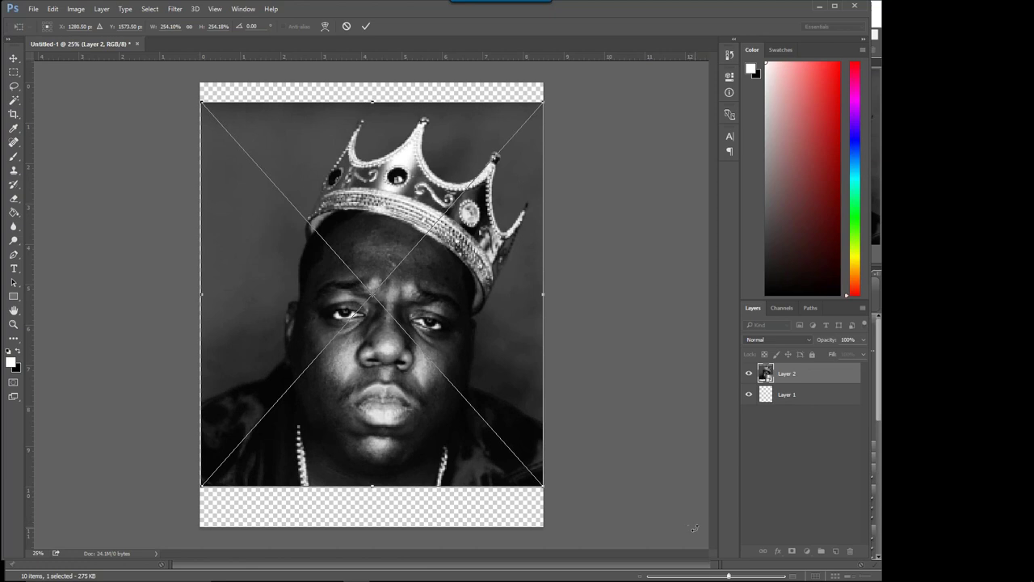
key(Return)
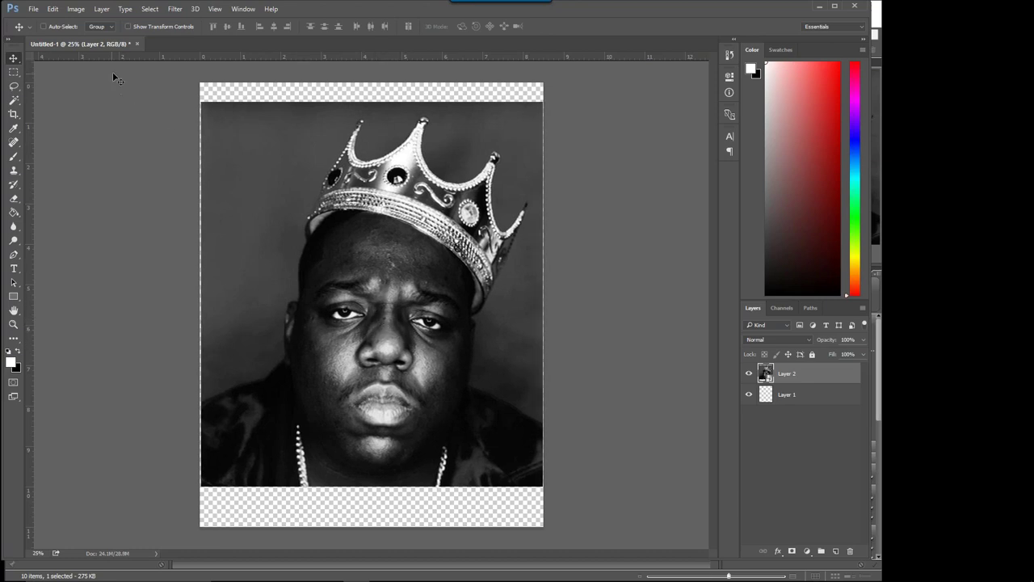
Step: Trim the document based on transparent pixels at the top, bottom, left and right
click(75, 9)
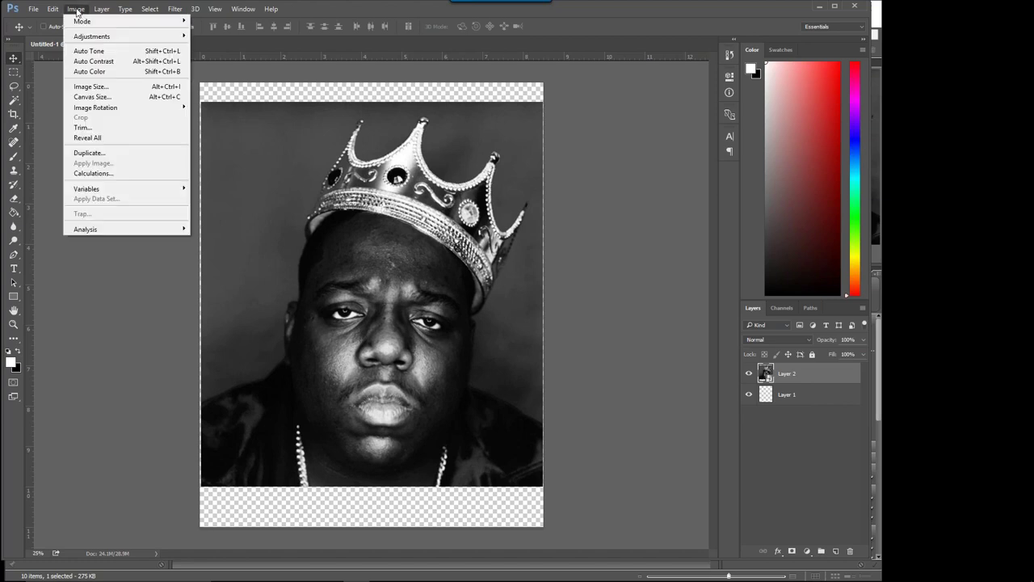
click(99, 128)
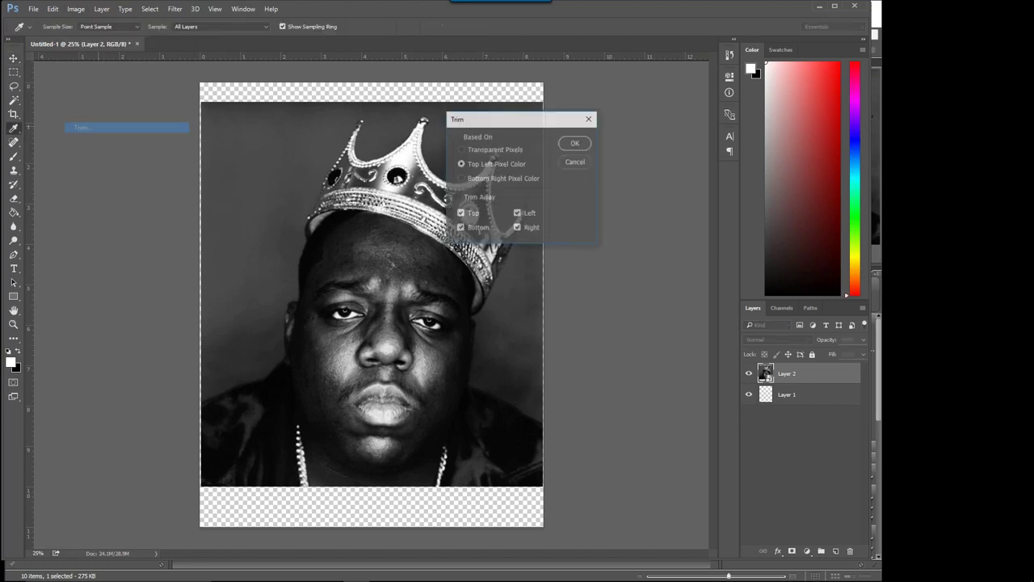
click(514, 150)
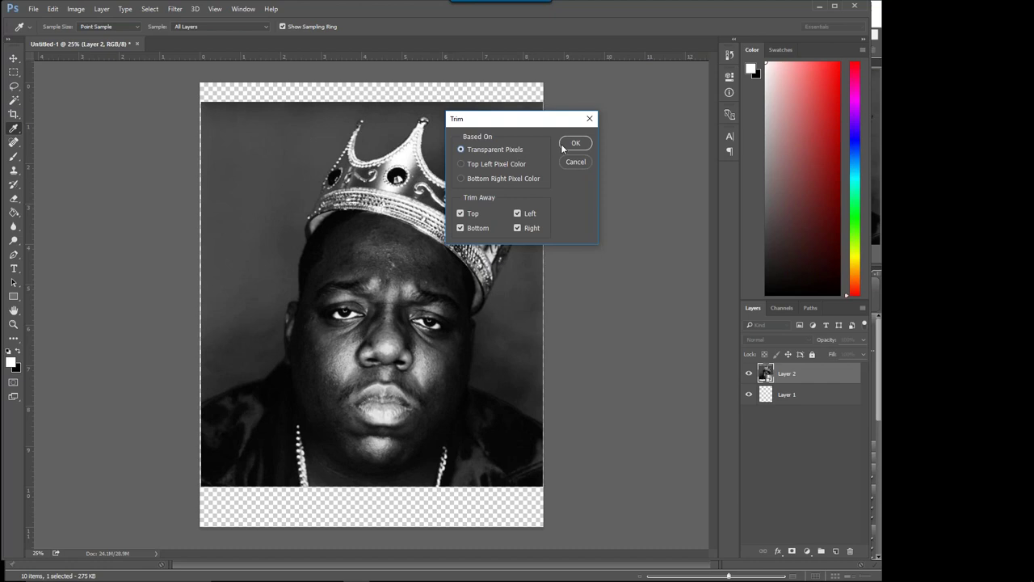
click(574, 143)
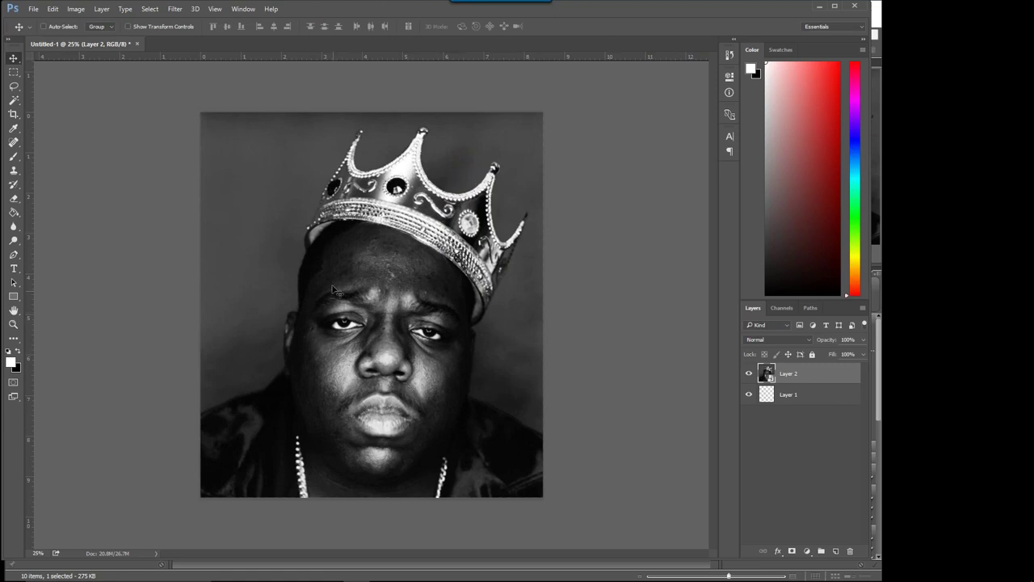
Step: Enlarge the canvas to 10 inches wide by 15 inches high, keeping the photo centred
click(79, 9)
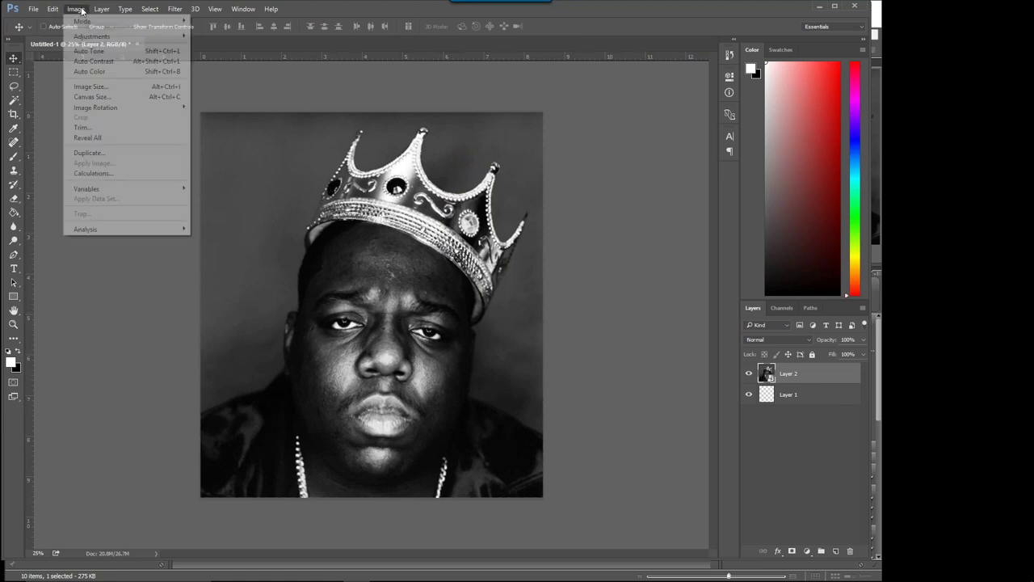
mouse_move(99, 10)
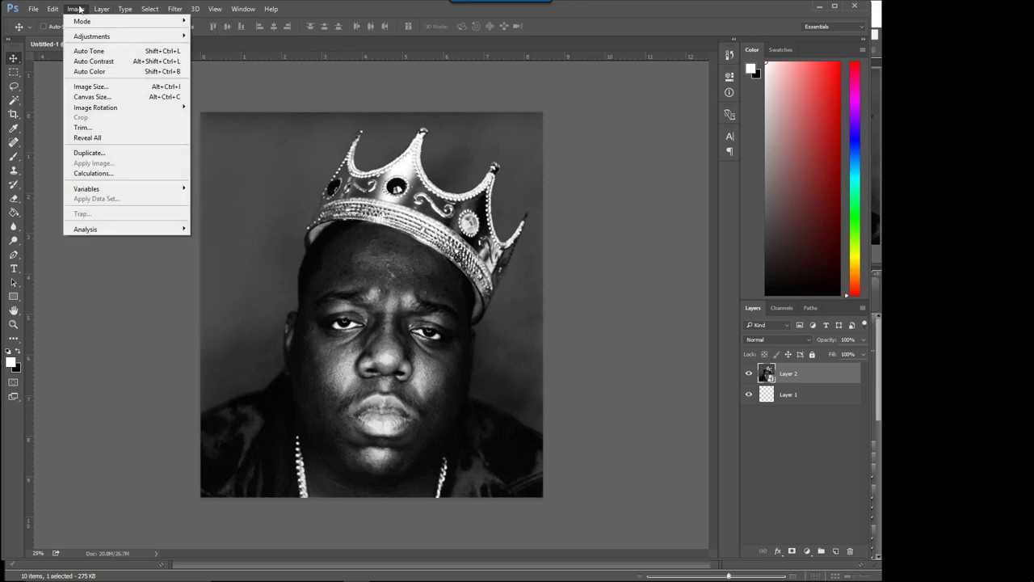
click(95, 97)
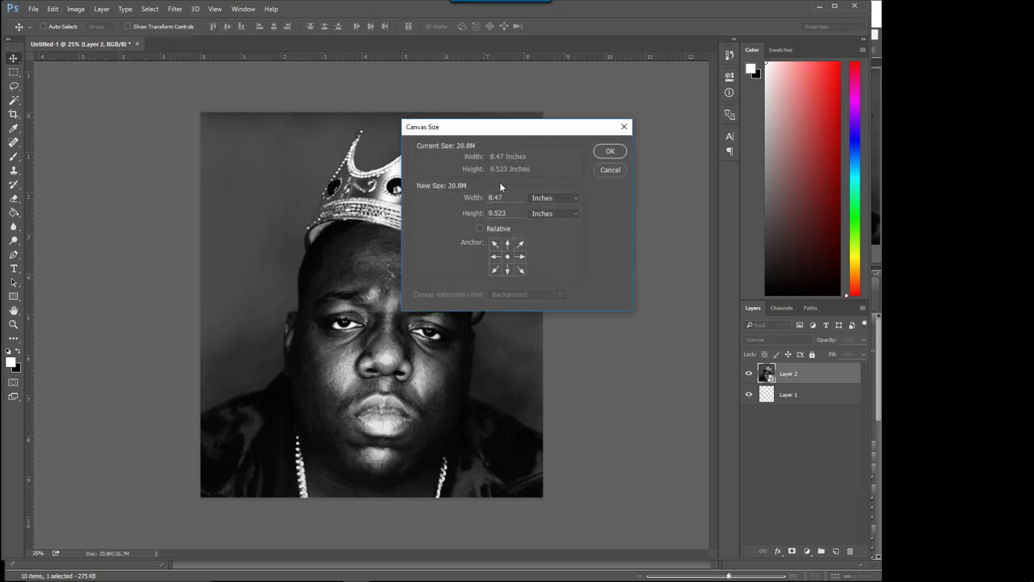
drag(514, 213, 388, 236)
text(15)
text(10)
key(Return)
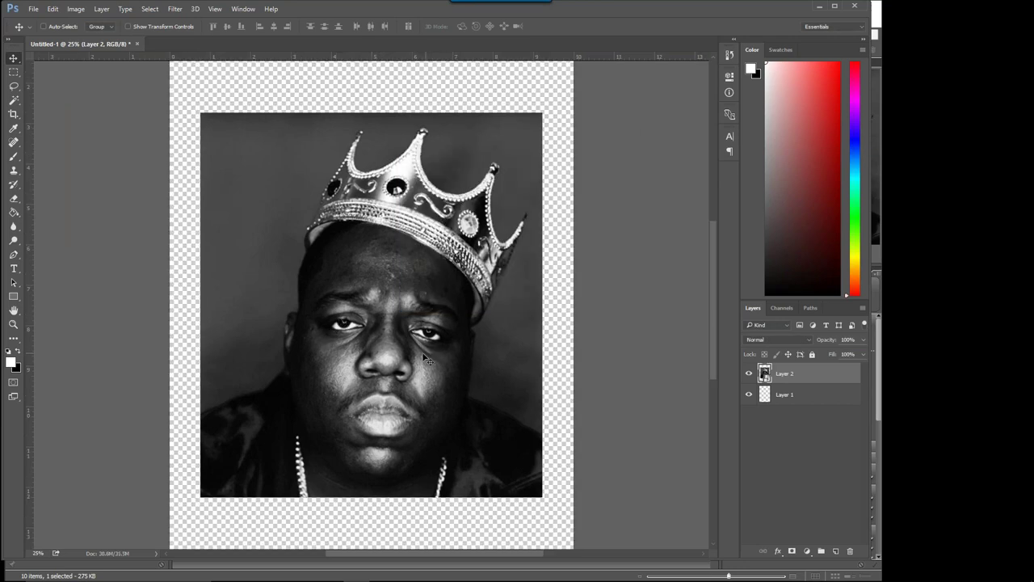
key(z)
drag(413, 313, 387, 316)
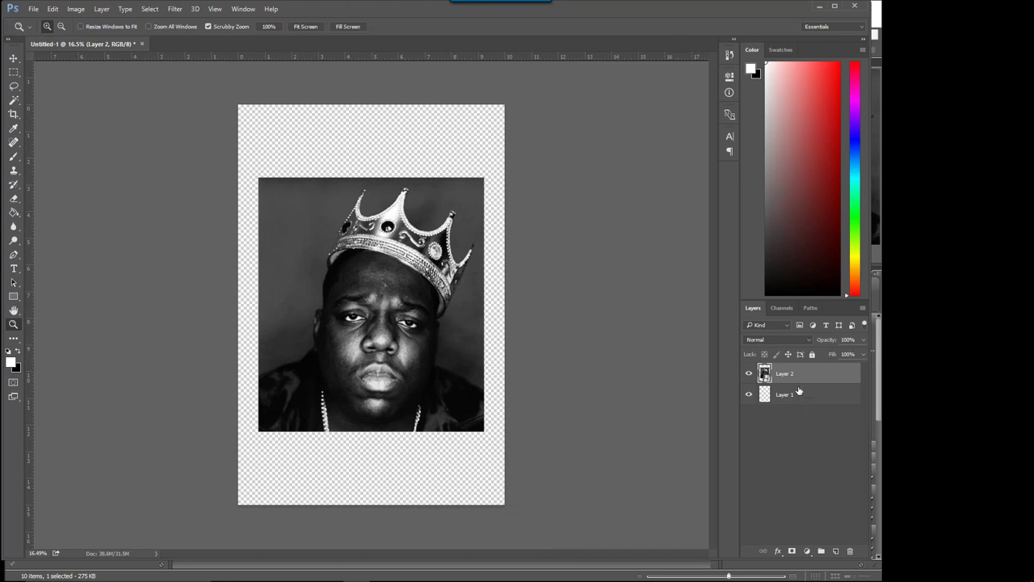
Step: Replace the empty Layer 1 with a black (#000000) Solid Color fill layer placed beneath the photo layer
drag(794, 393, 854, 550)
click(807, 551)
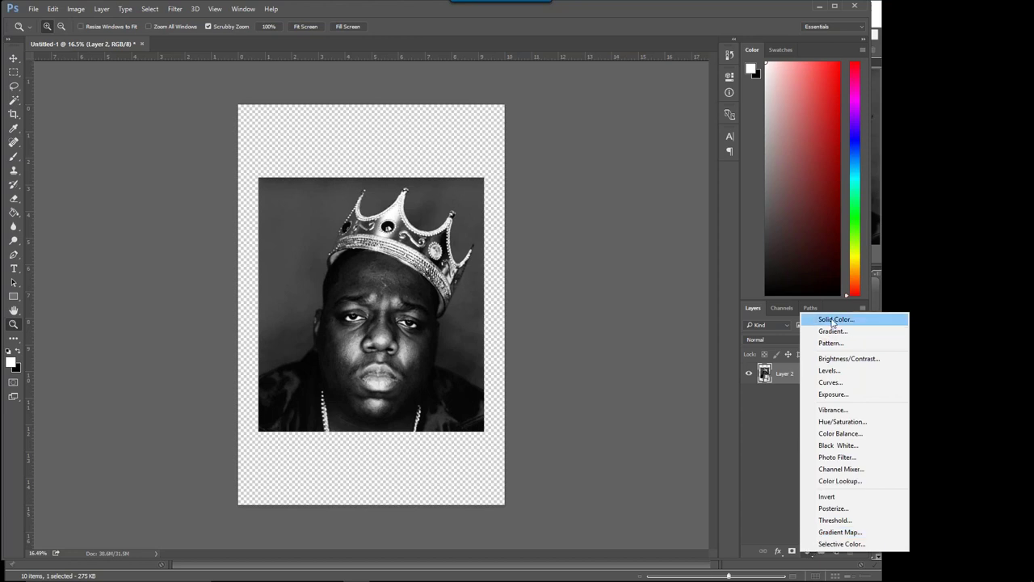
click(833, 320)
text(000000)
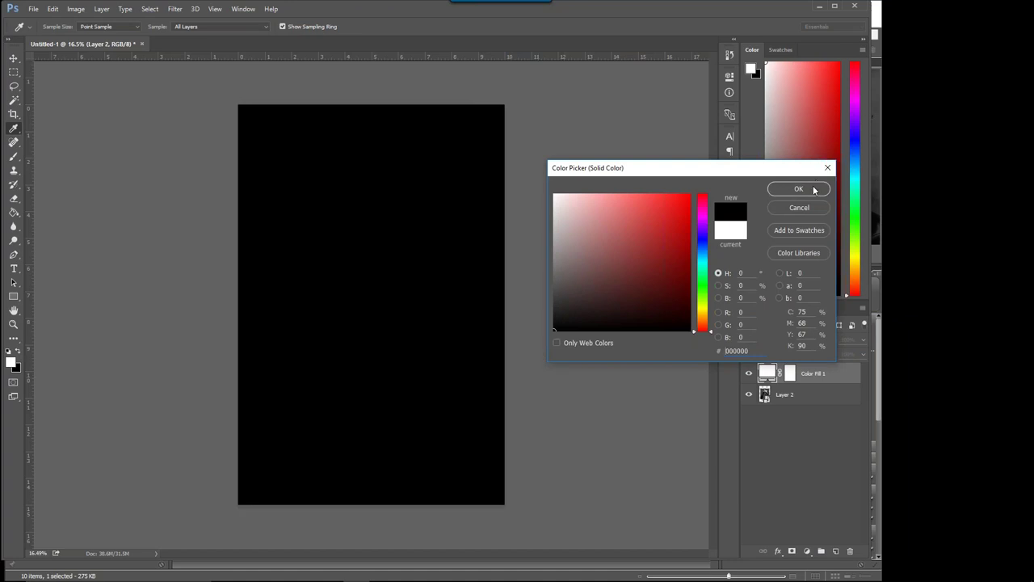
click(813, 195)
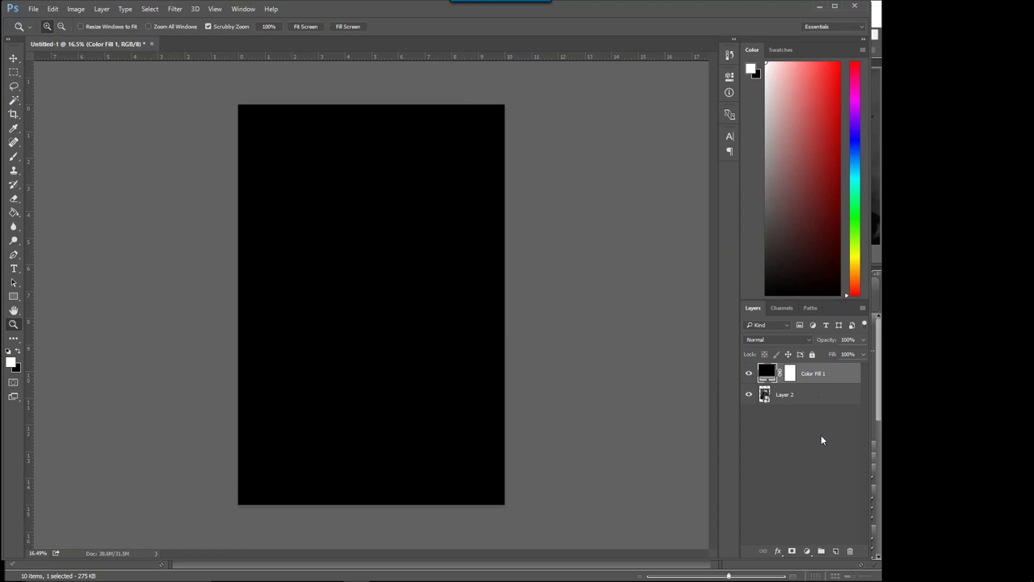
drag(842, 370, 804, 416)
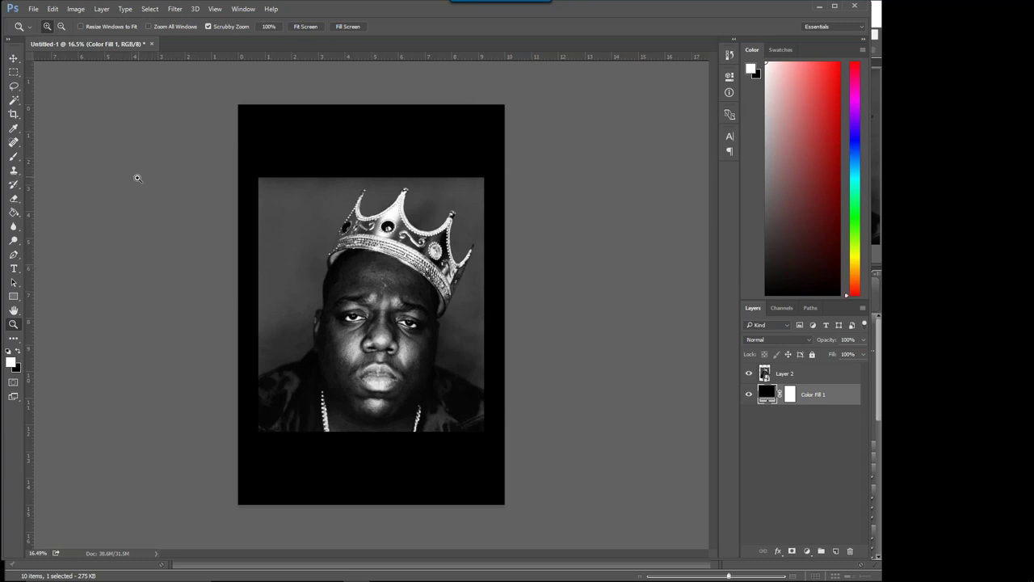
Step: Choose the Brush tool with the default black foreground and open the photo layer's Smart Object contents for editing
click(13, 156)
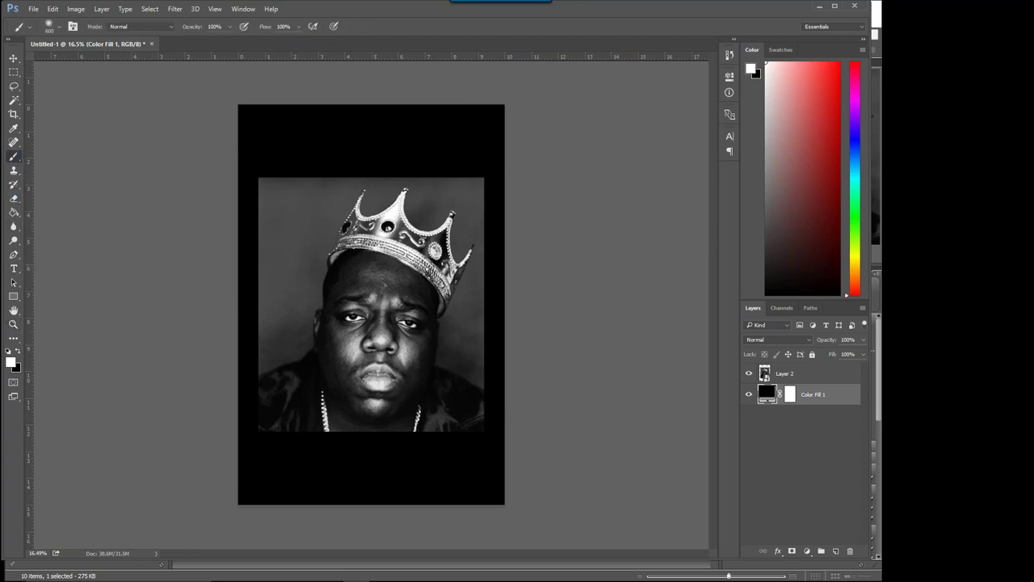
click(8, 353)
click(822, 373)
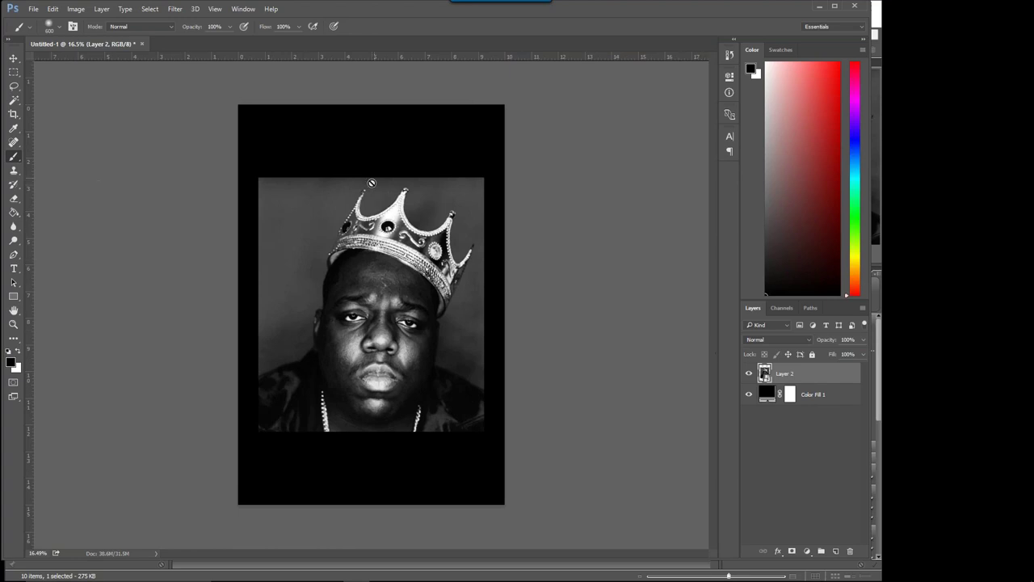
click(329, 156)
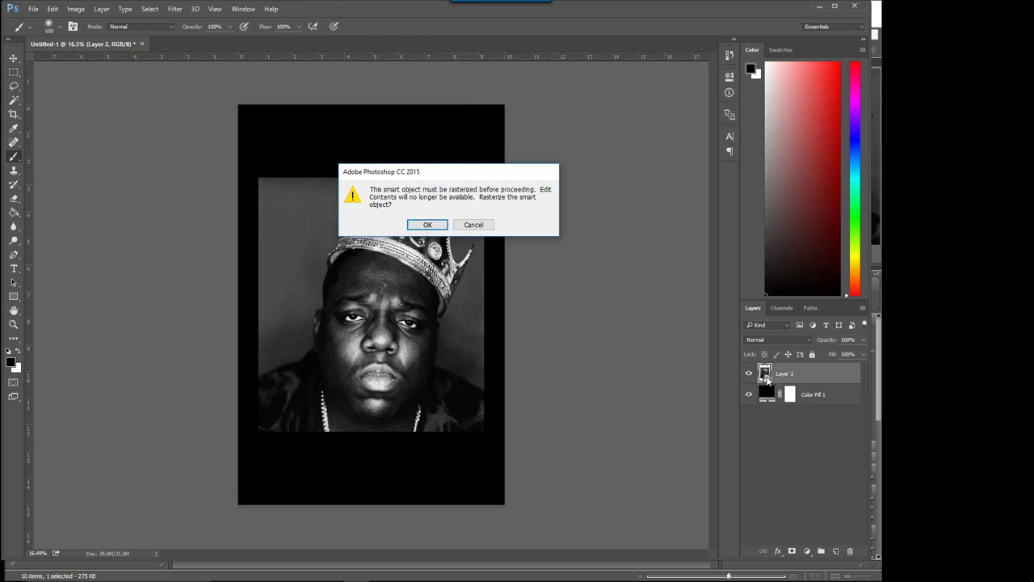
click(473, 225)
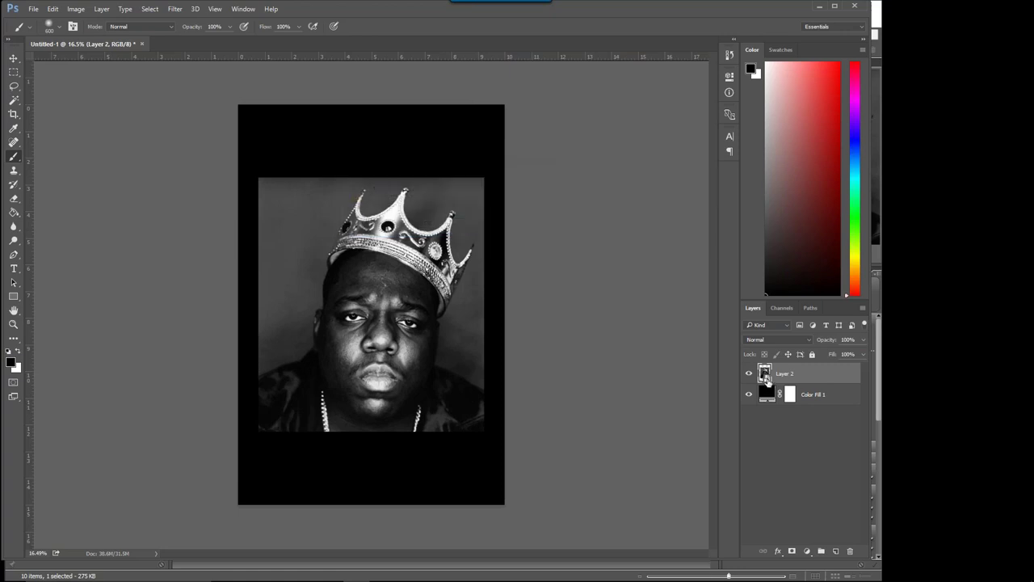
double_click(765, 374)
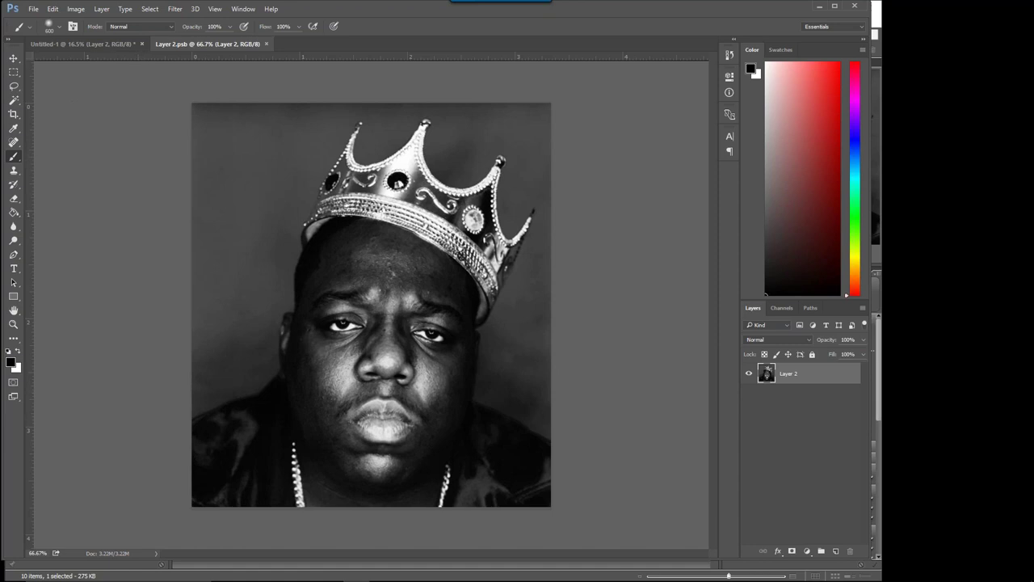
Step: Paint the photo's outer edges black with a soft 401 px brush at 0% hardness, and close the Smart Object contents with changes saved
key(bracketleft)
key(ctrl+minus)
key(ctrl+minus)
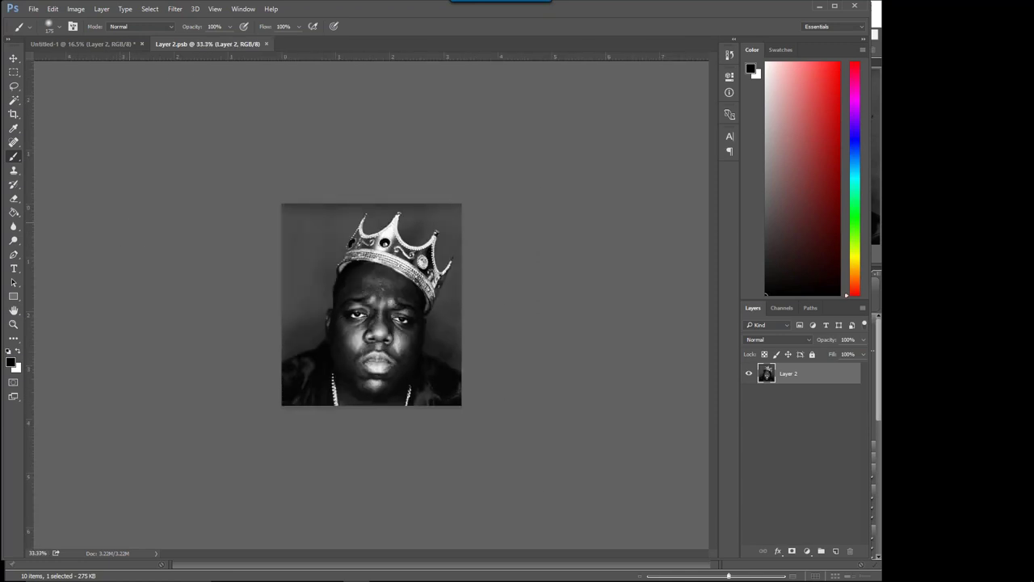
right_click(311, 255)
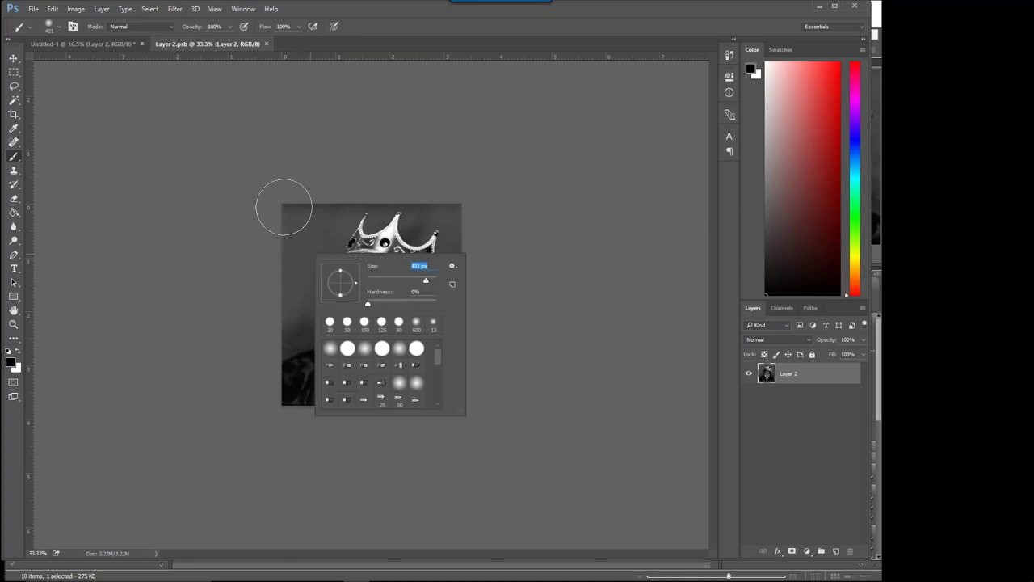
click(263, 186)
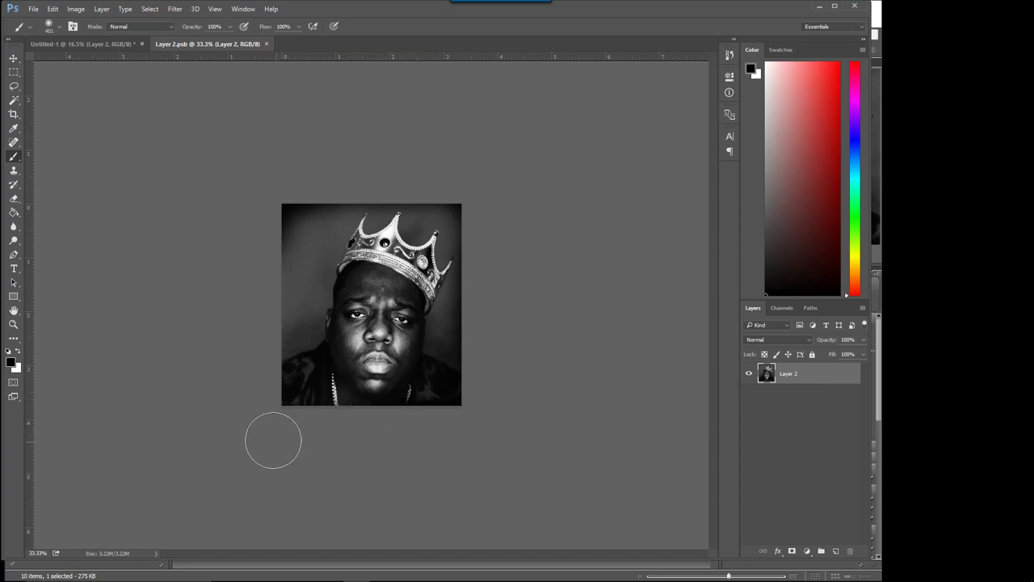
click(341, 436)
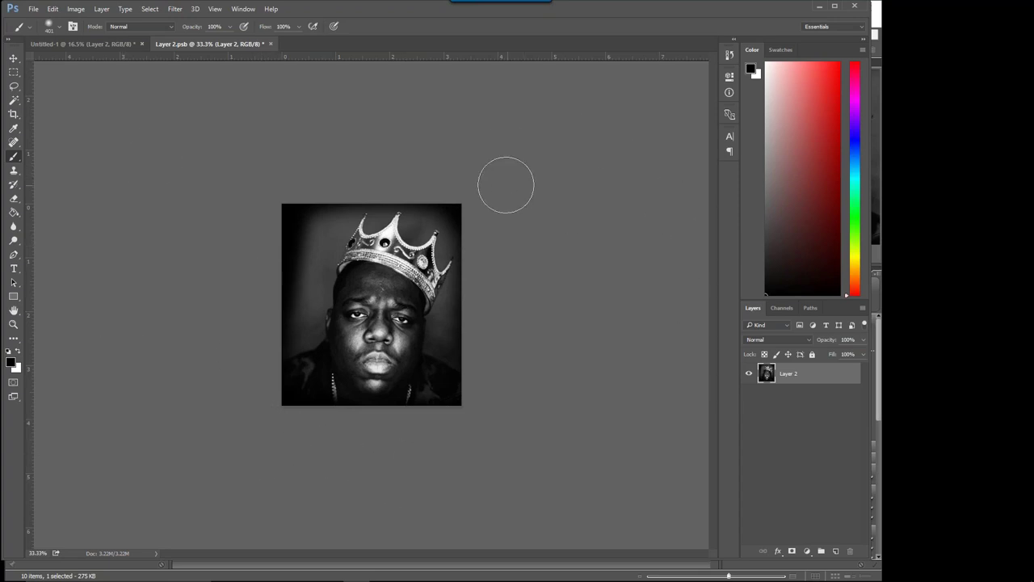
click(270, 43)
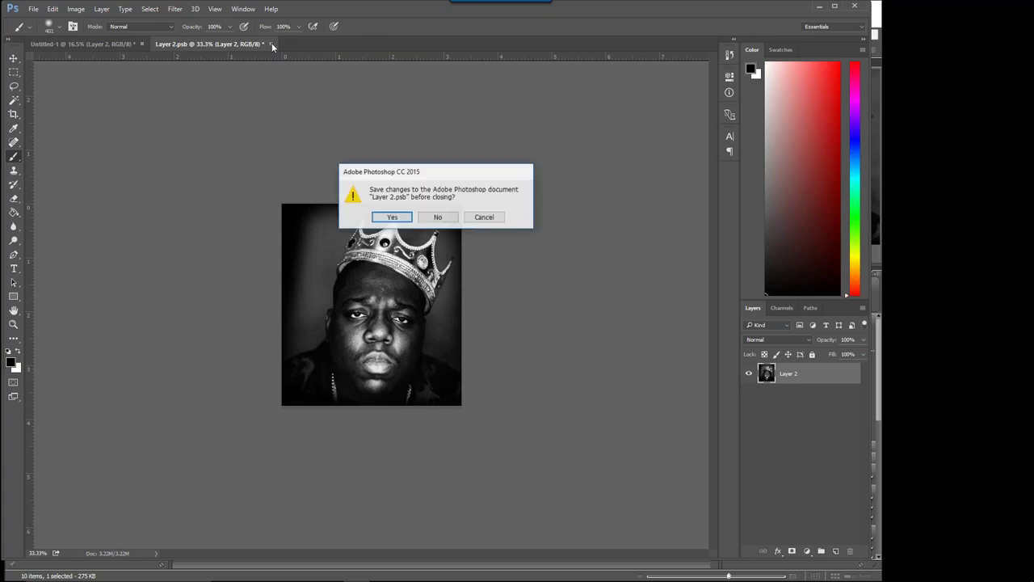
click(392, 217)
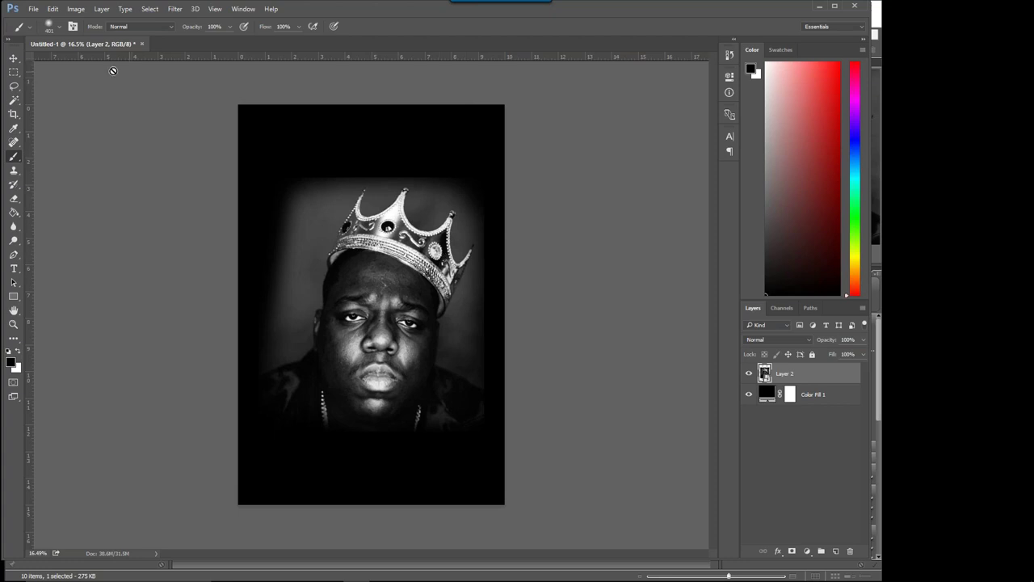
Step: Trim the document on all four sides based on the top left pixel color
click(76, 9)
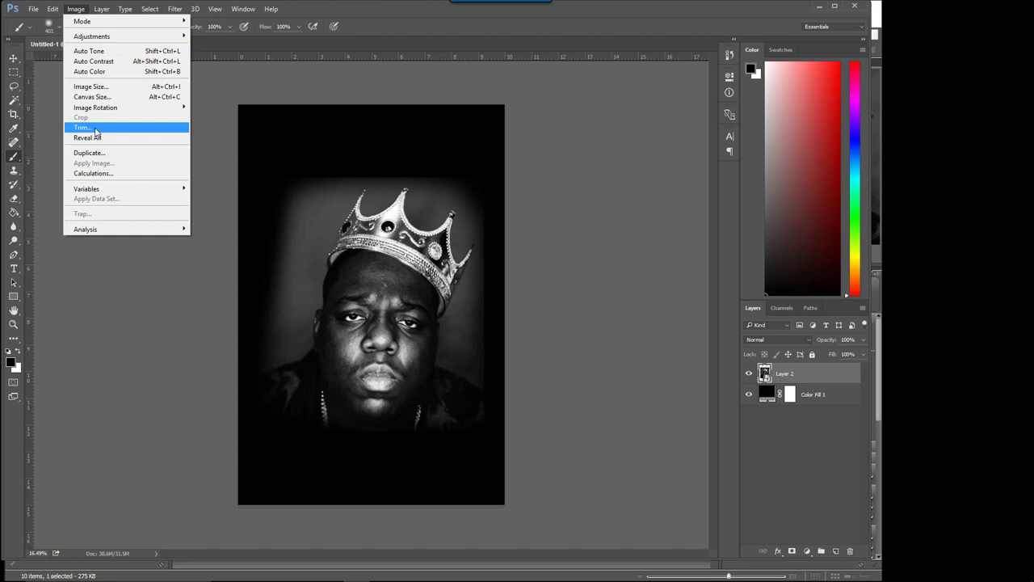
click(95, 128)
click(505, 164)
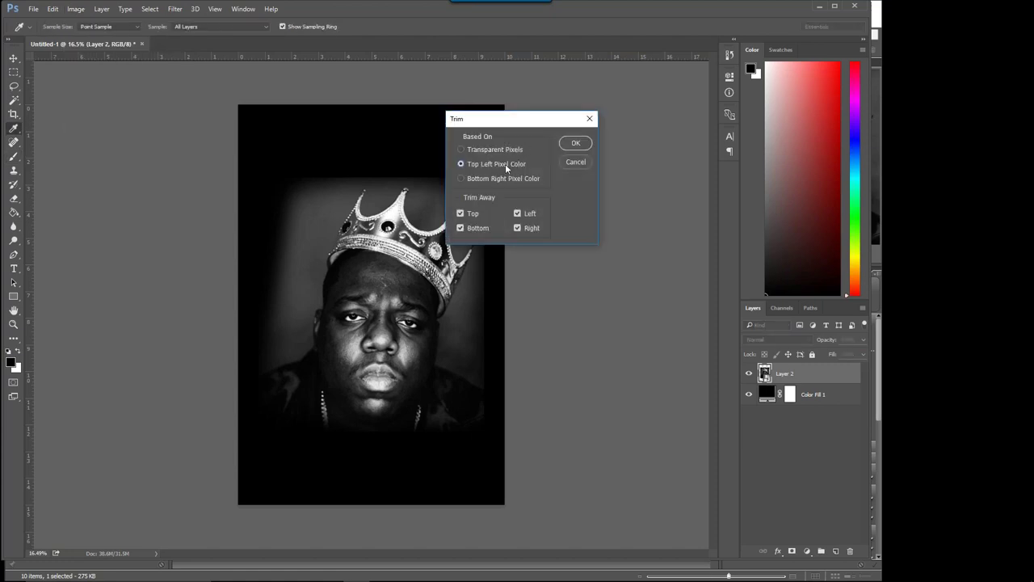
click(575, 144)
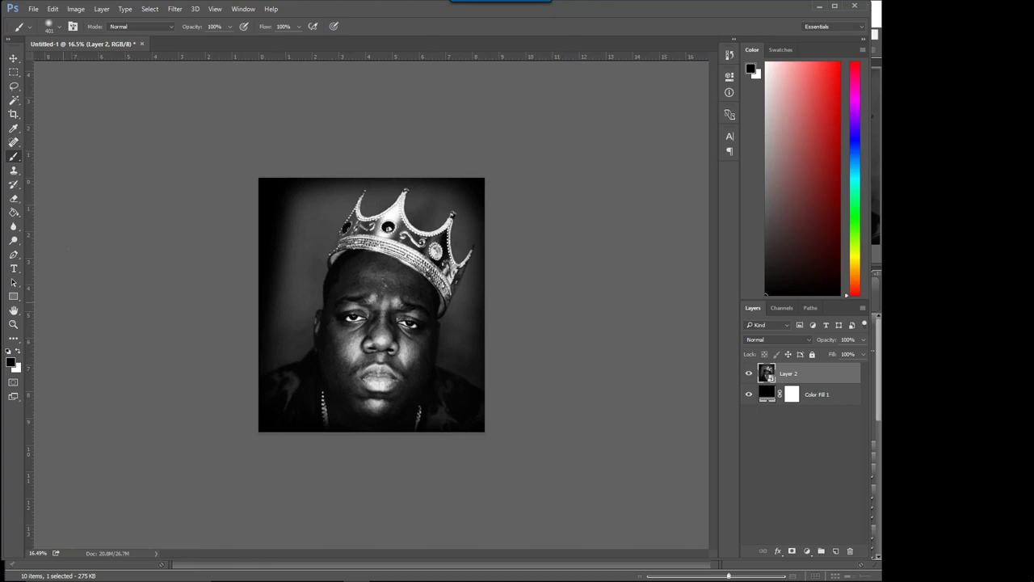
Step: Start saving the document and choose the Big folder on Service Drive (Z:) as the destination
key(ctrl+s)
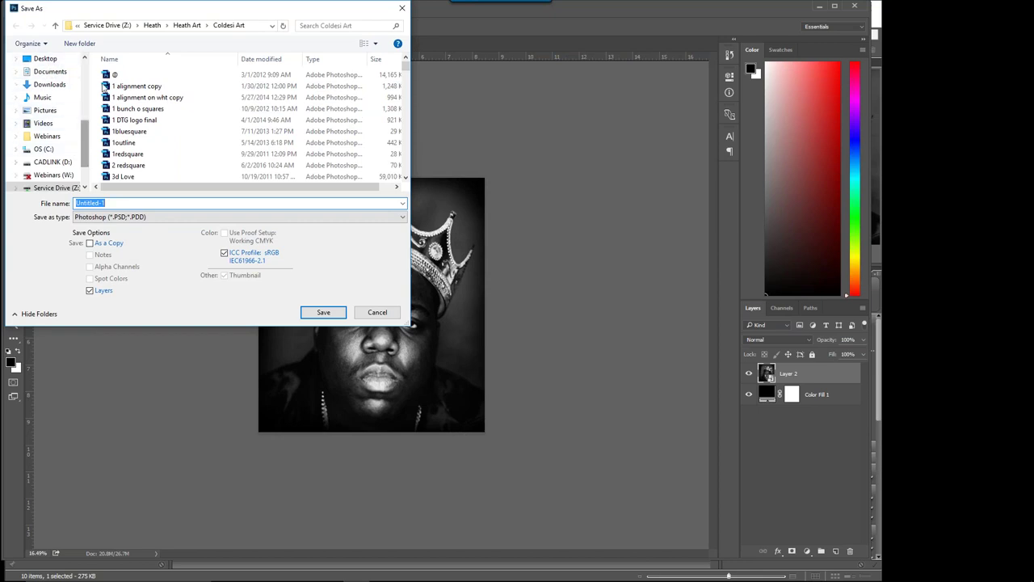
click(185, 25)
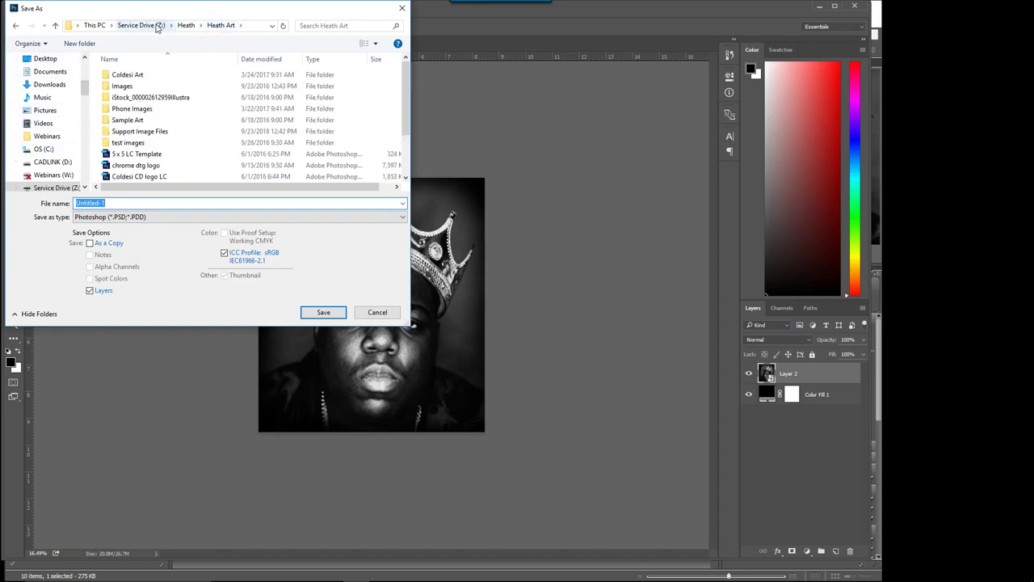
click(156, 26)
scroll(127, 158, down, 2)
scroll(129, 154, up, 2)
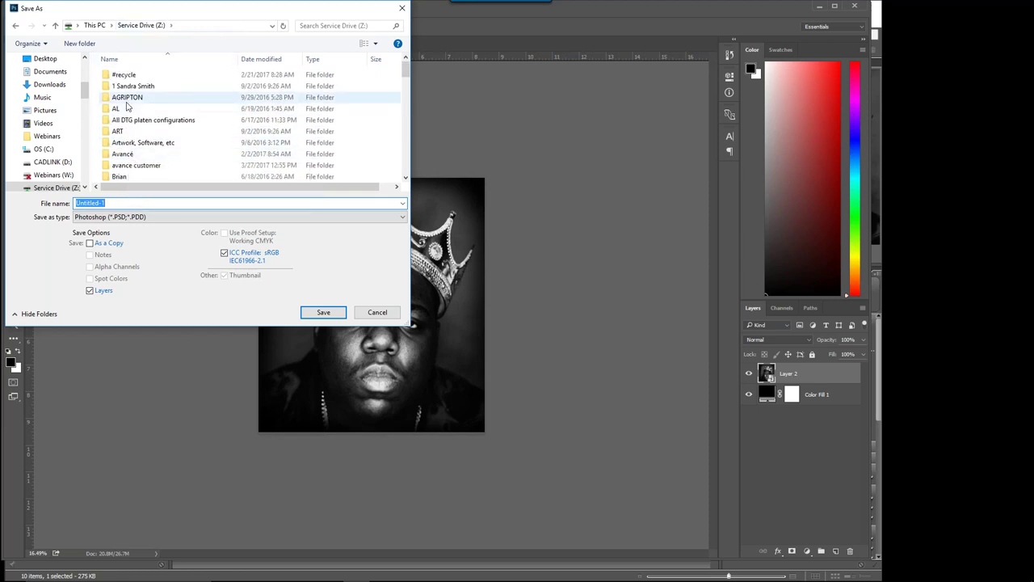
scroll(128, 137, down, 1)
scroll(128, 139, up, 1)
scroll(129, 142, down, 2)
scroll(137, 173, down, 2)
scroll(139, 181, down, 2)
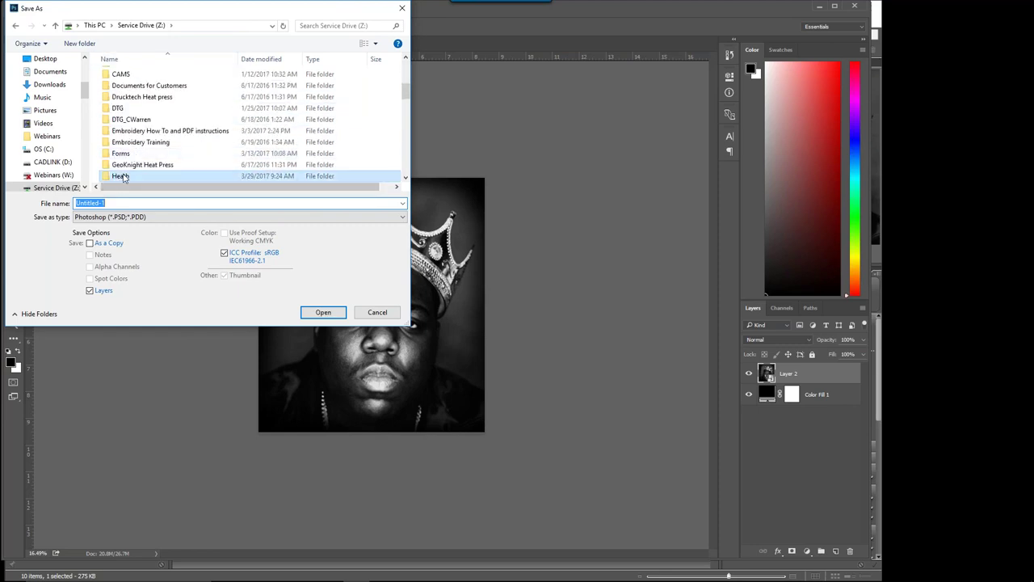
double_click(121, 175)
double_click(129, 87)
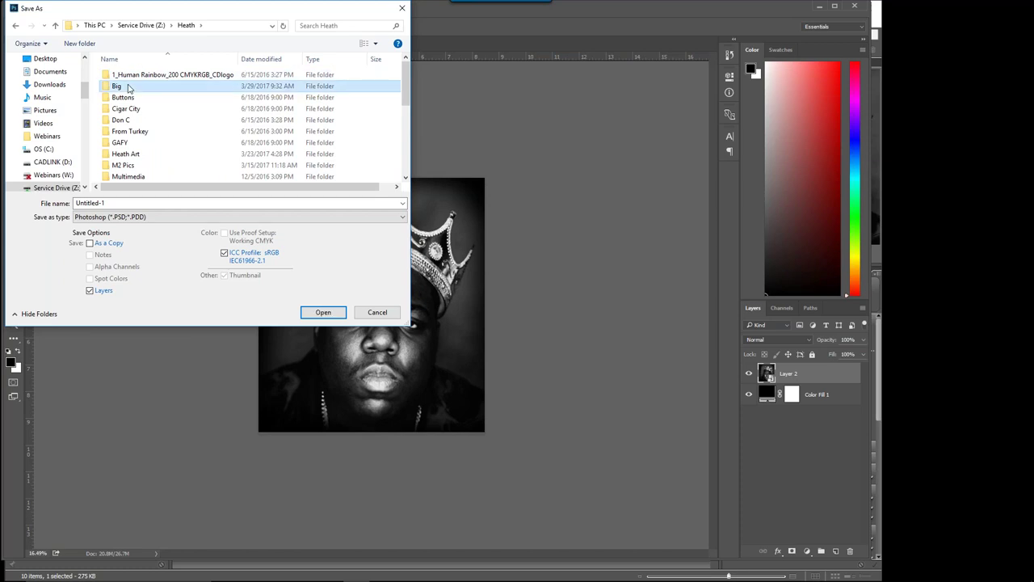
Step: Save the document in Photoshop format as biggiesmalls.psd and switch to Adobe Bridge
click(114, 203)
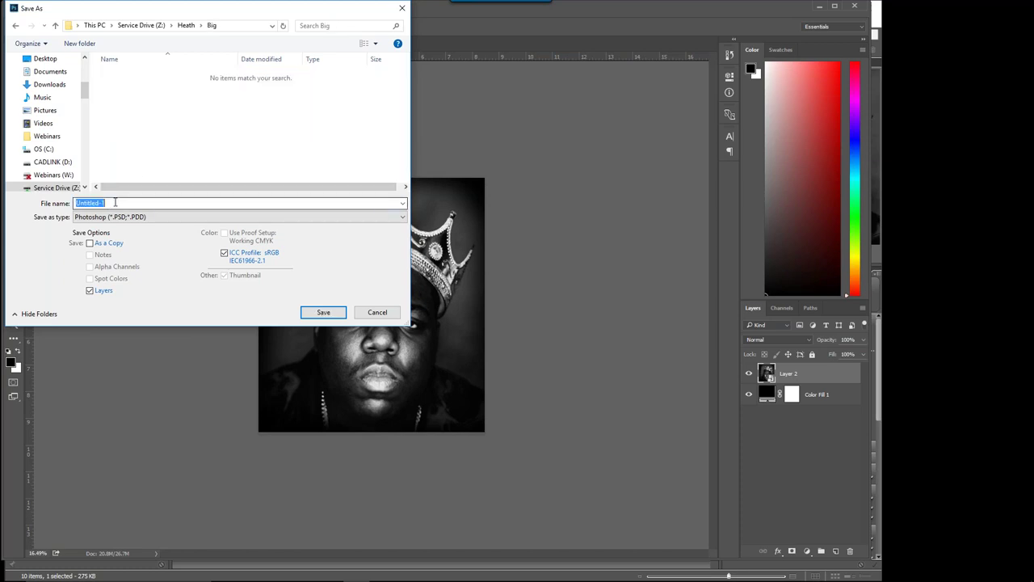
text(B)
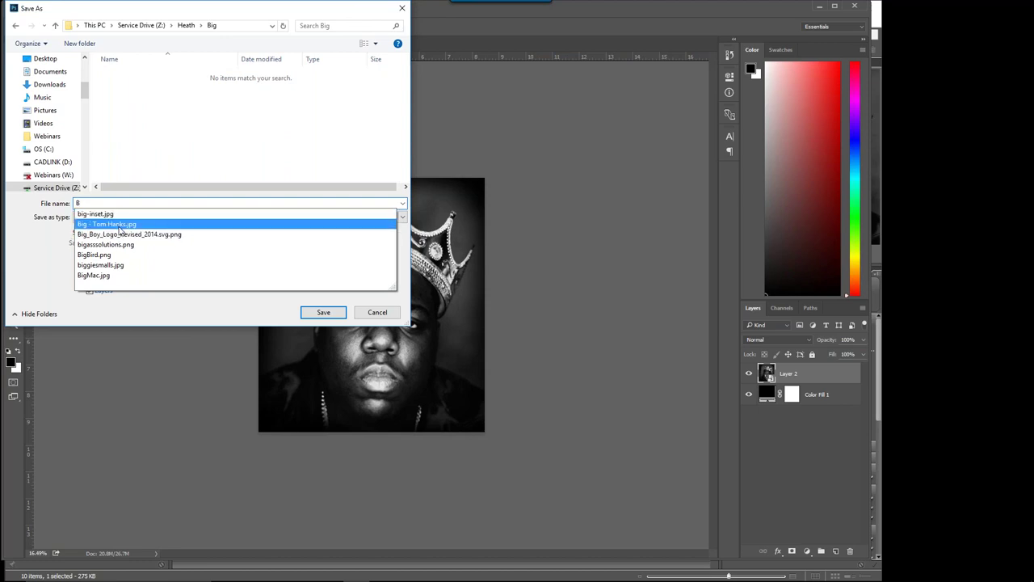
click(117, 269)
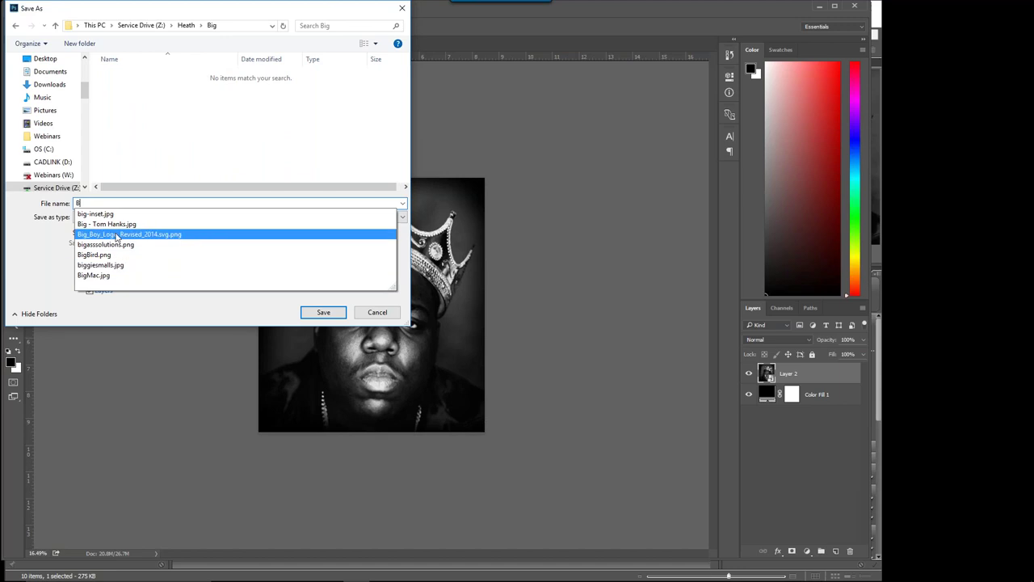
click(139, 202)
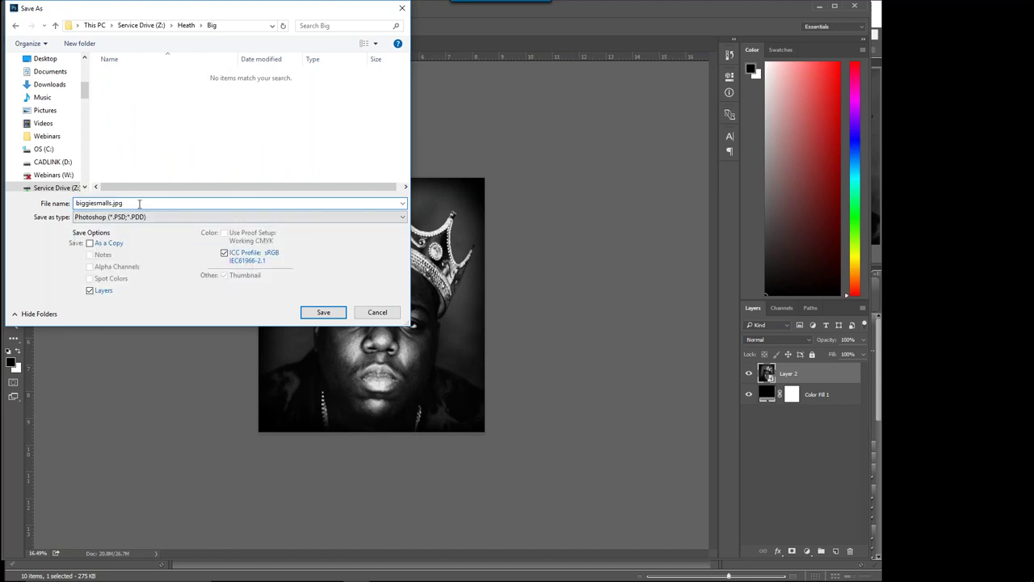
key(BackSpace)
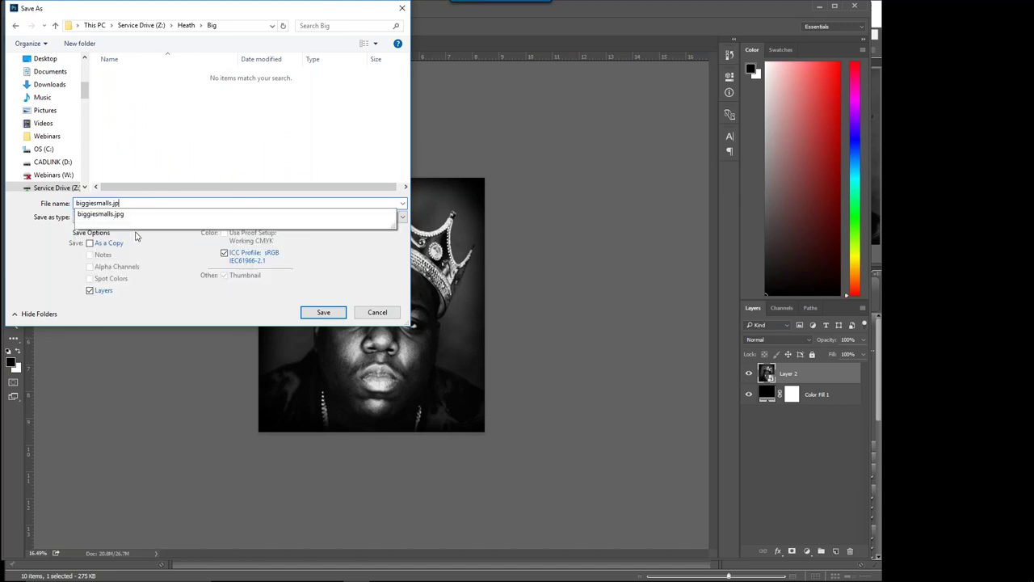
click(317, 313)
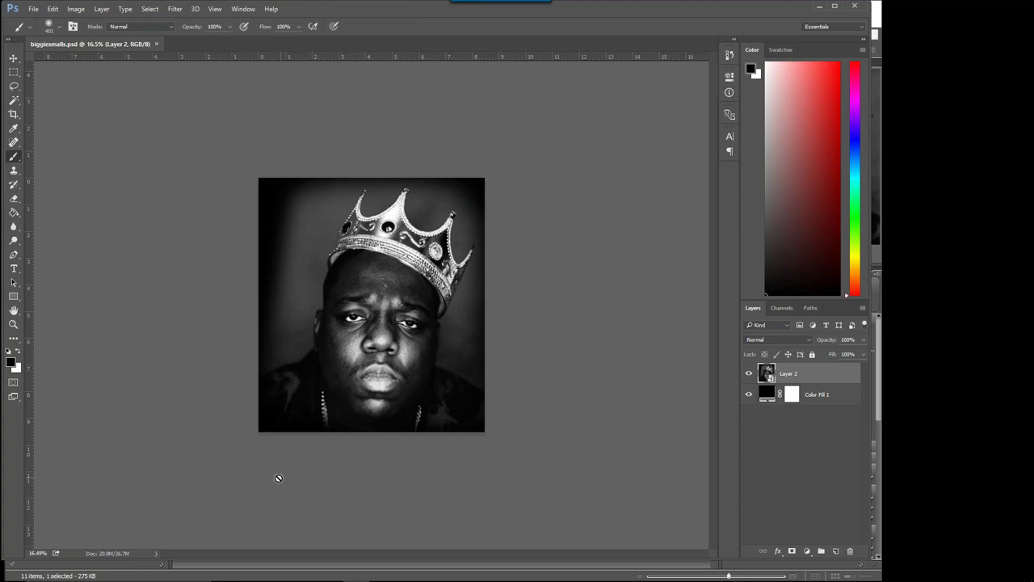
click(819, 7)
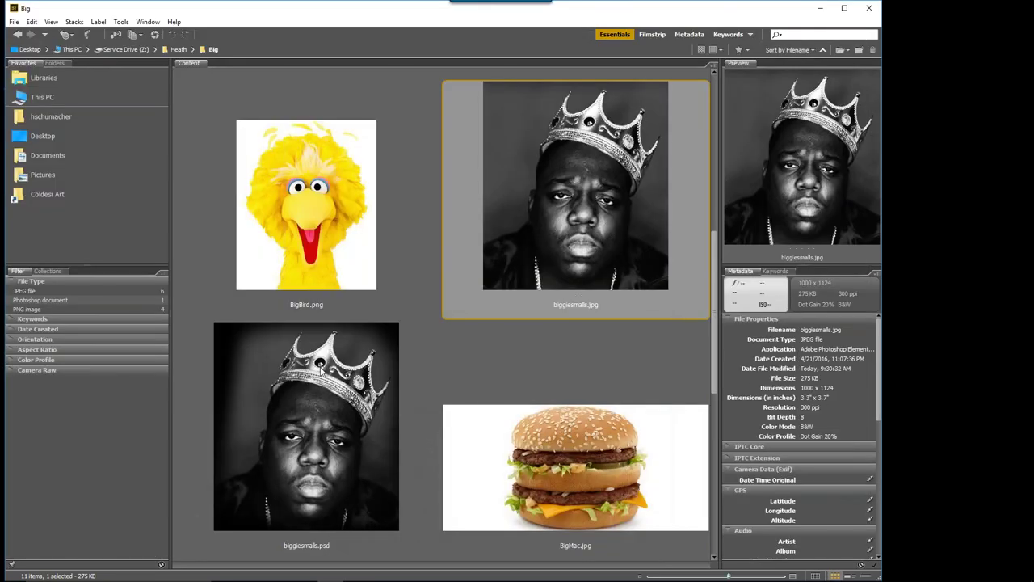
Step: Switch to DTG RIP Pro and set the media template of the M series Black Best queue to 1 UP M2X
click(823, 10)
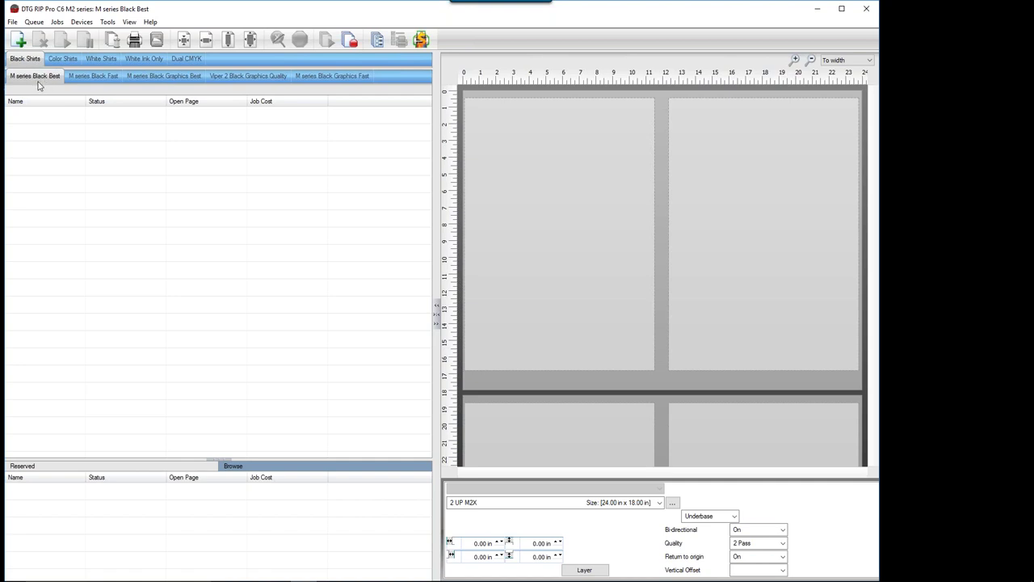
click(508, 501)
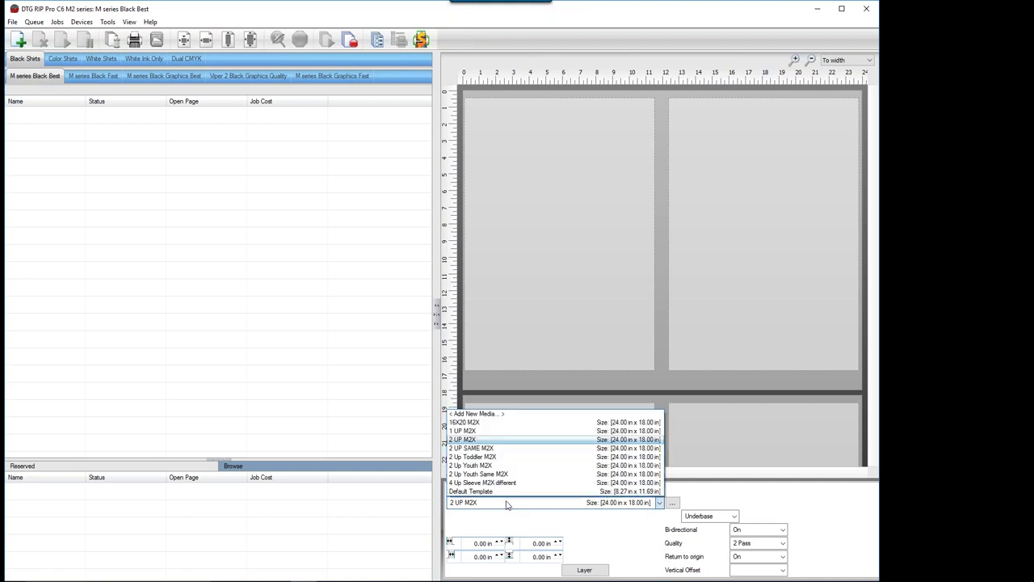
click(484, 433)
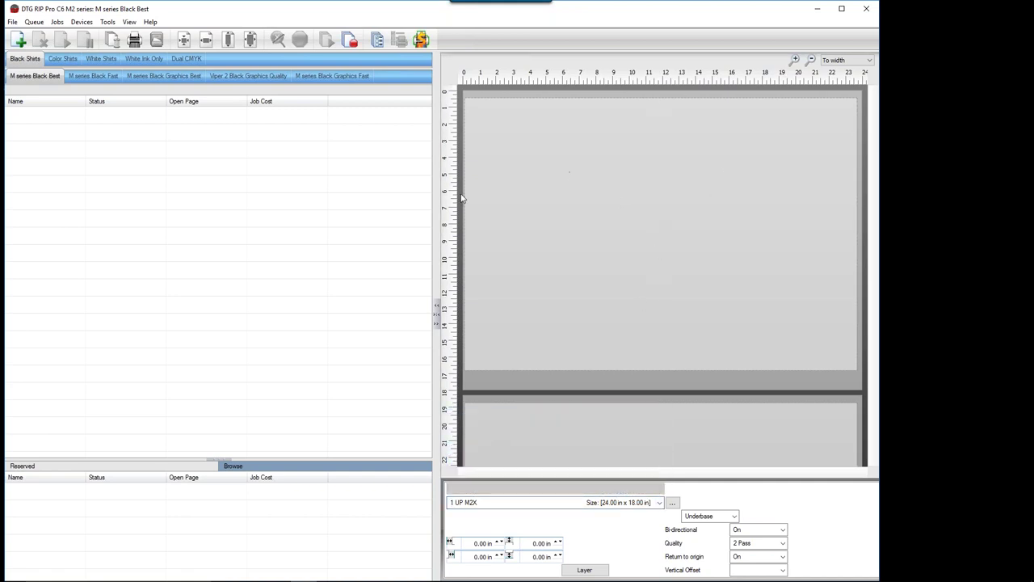
Step: Add the Photoshop file biggiesmalls from the Heath > Big folder on Service Drive (Z:) to the print queue
click(19, 39)
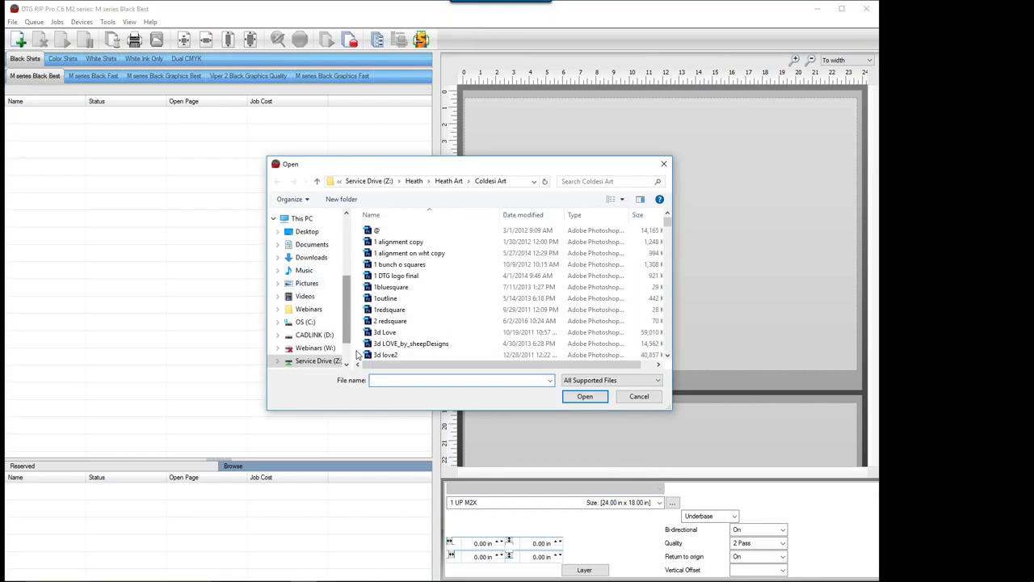
click(414, 182)
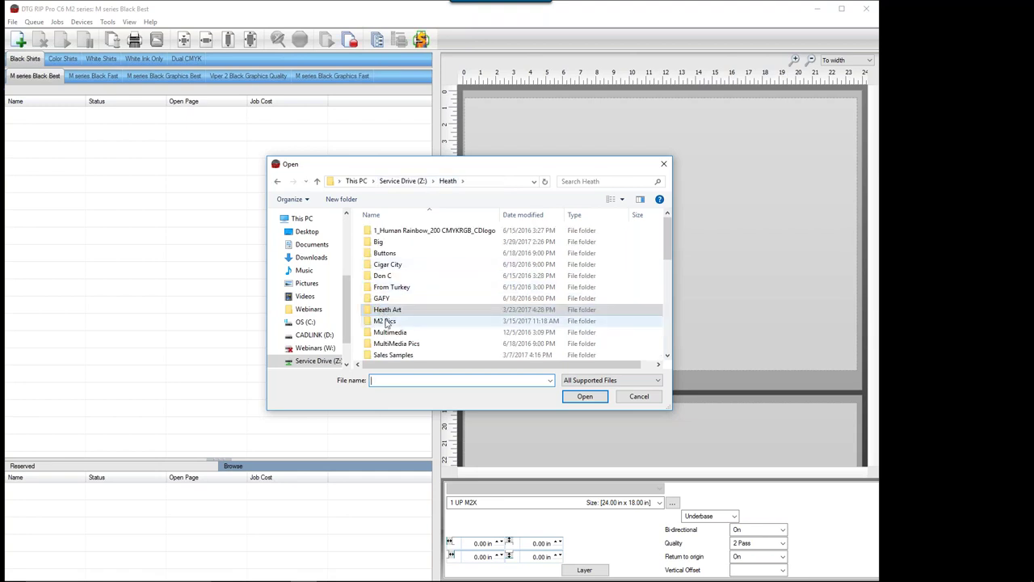
double_click(394, 242)
click(391, 287)
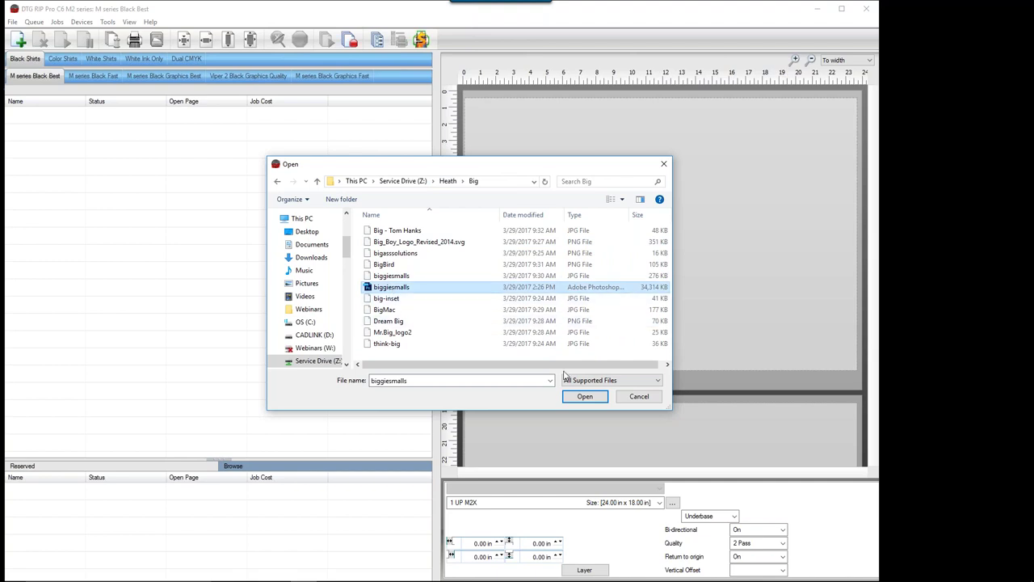
click(580, 399)
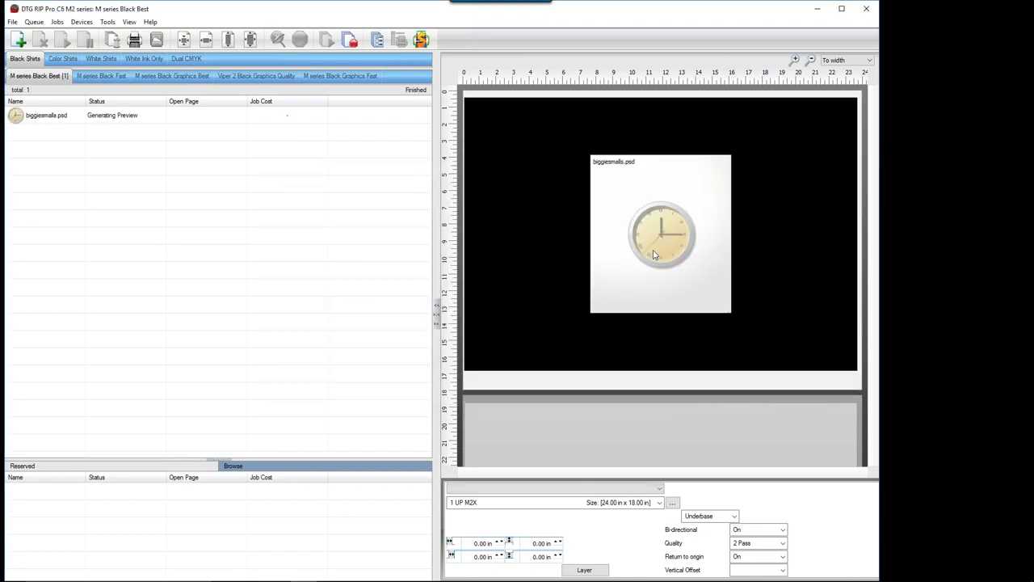
Step: Rotate the portrait image 270 degrees on the page and scale it to fit the printable area
click(664, 200)
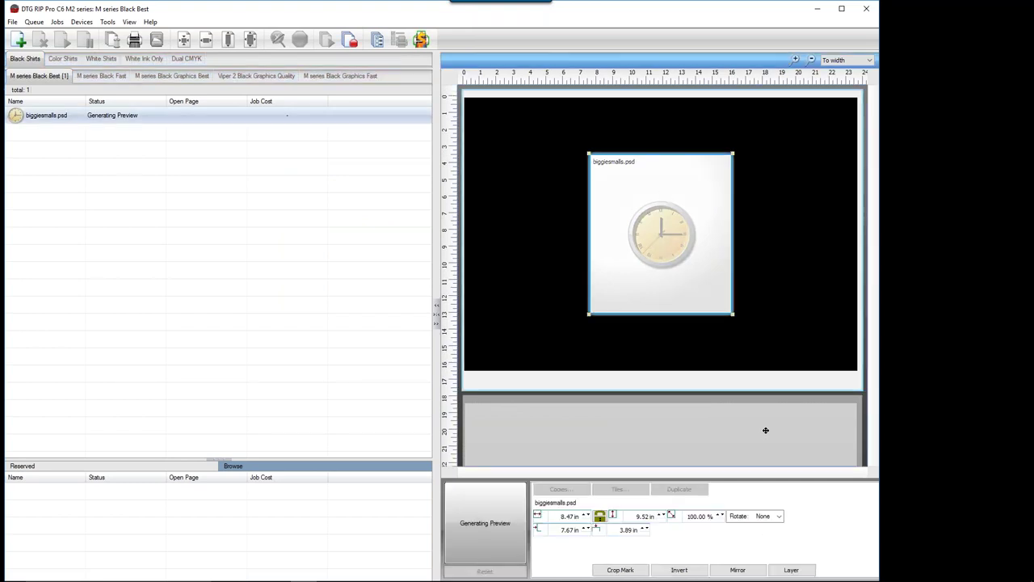
click(778, 516)
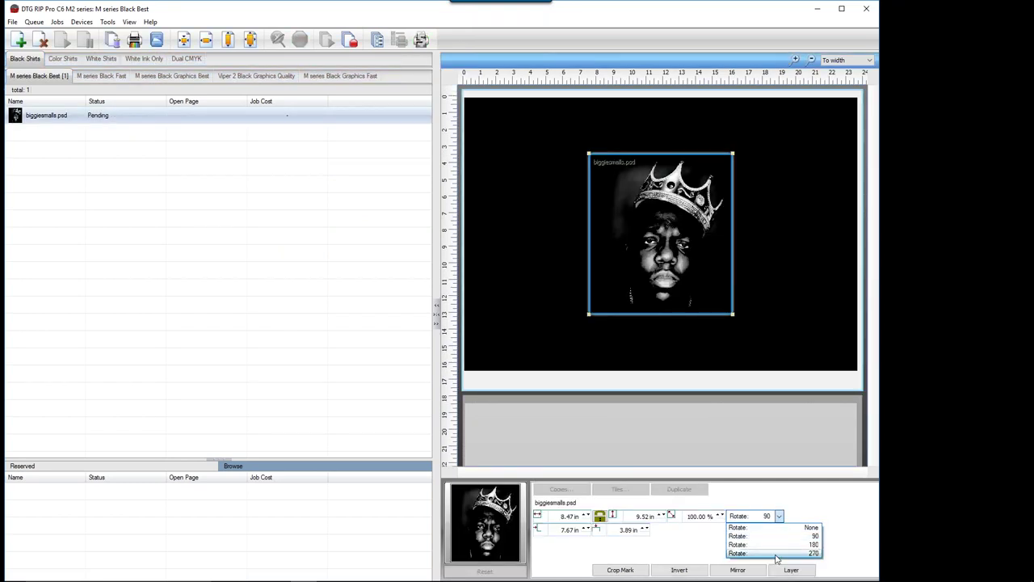
click(776, 555)
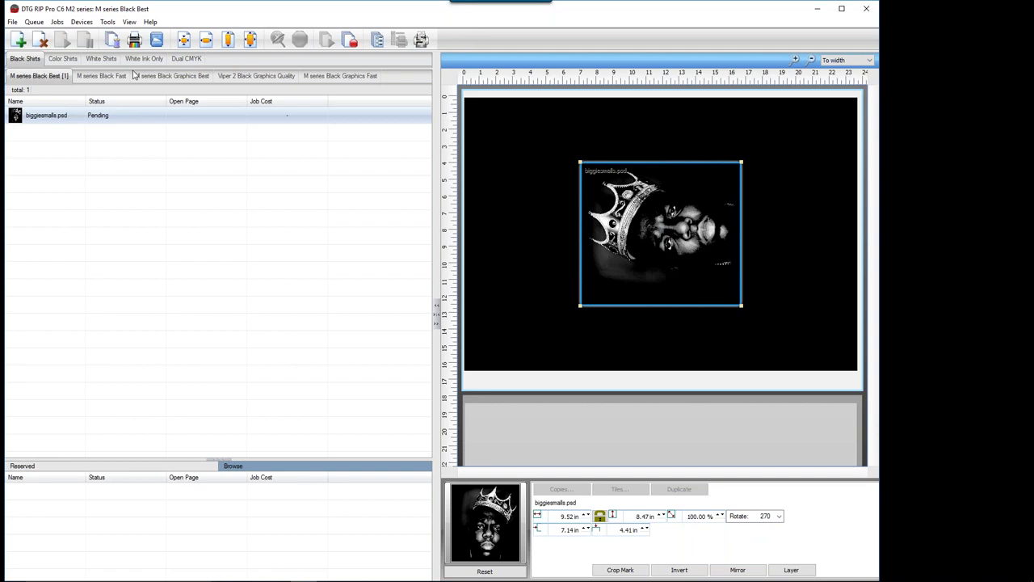
click(250, 39)
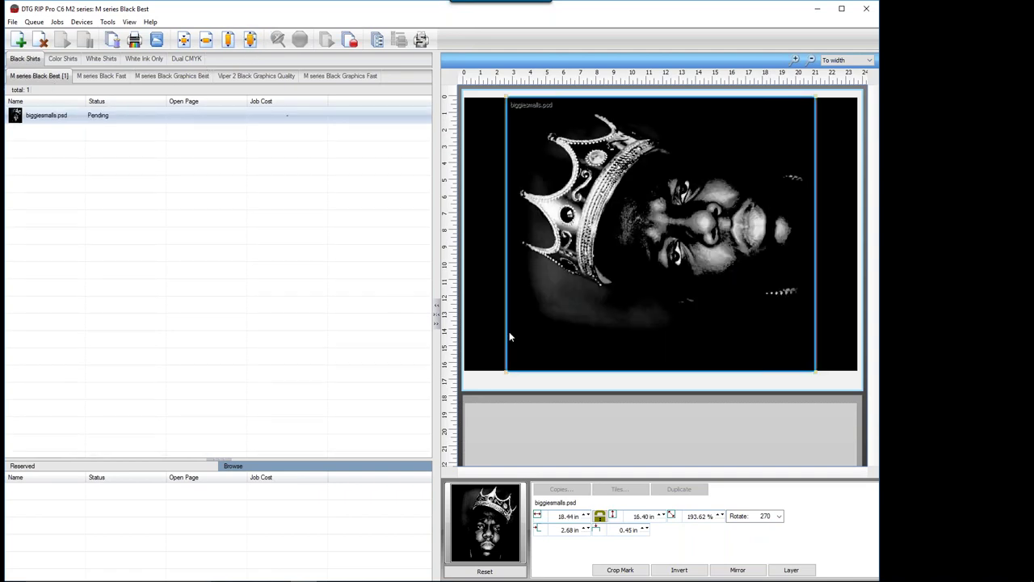
Step: Set the image's horizontal offset on the page to 2 inches and spool the page as a print job
click(557, 529)
double_click(560, 529)
text(2)
key(Tab)
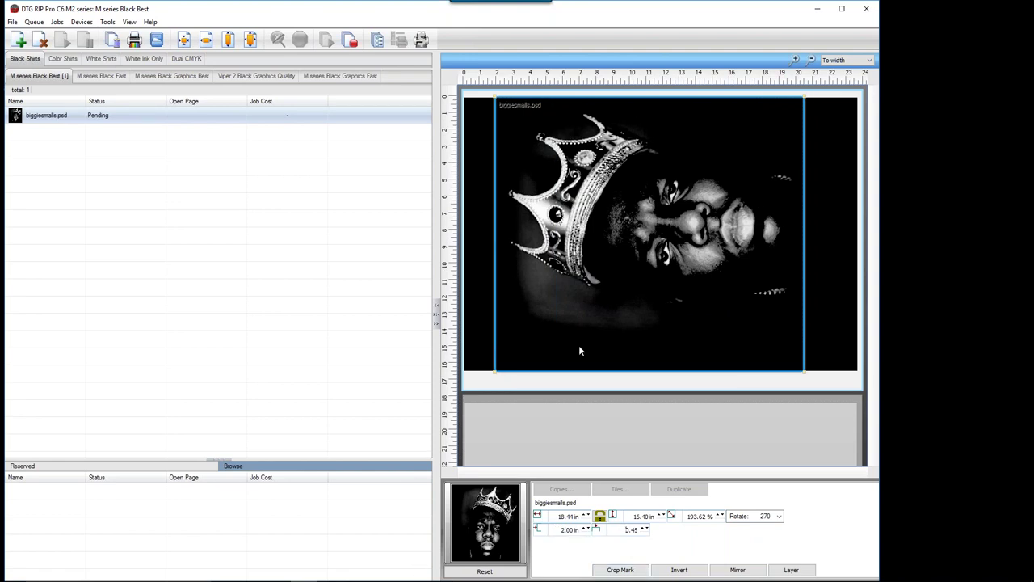
key(shift+Tab)
click(62, 118)
click(113, 40)
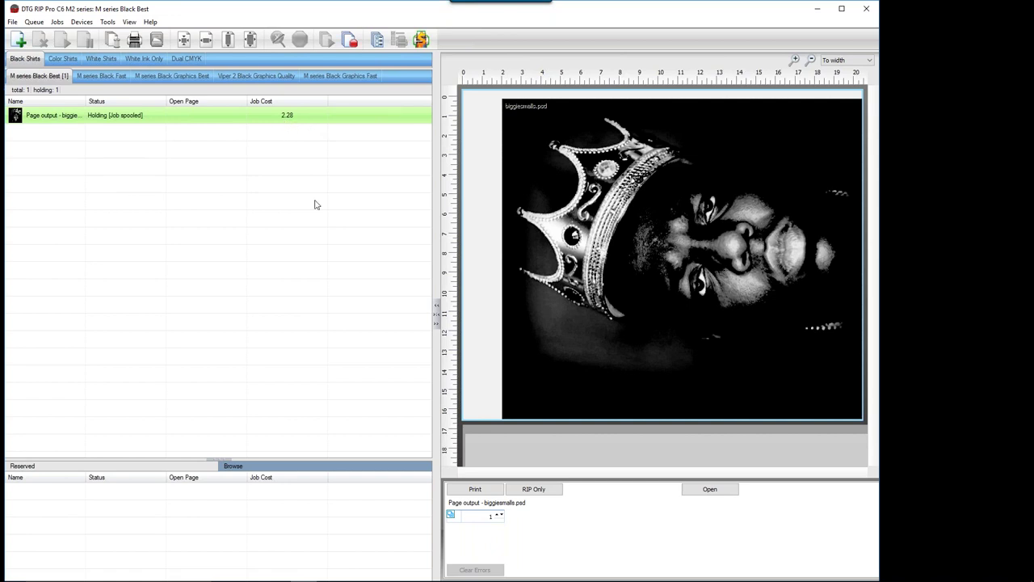
Step: Open the raw data view of the spooled page output and set its zoom to 3.13%
right_click(105, 118)
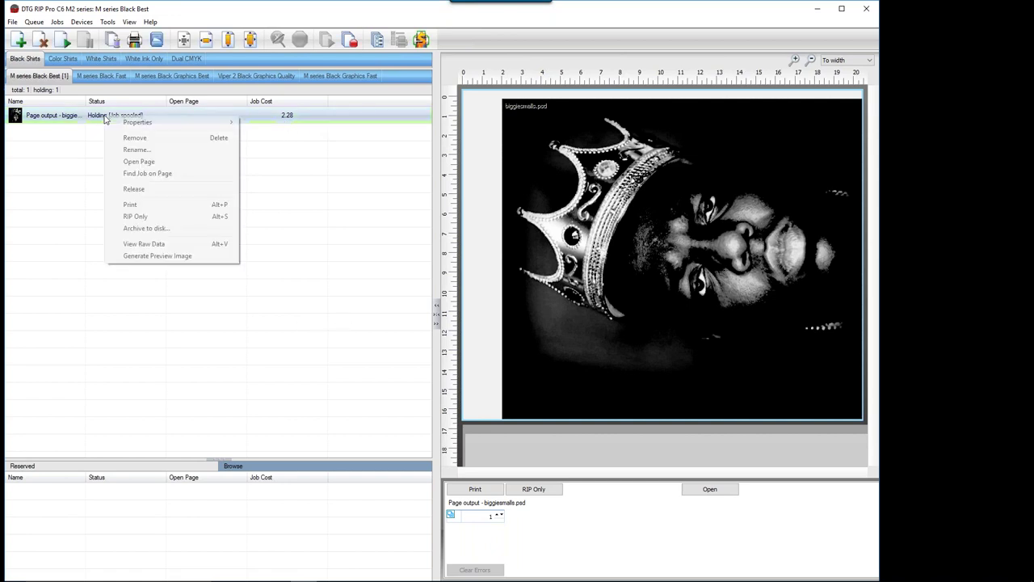
click(161, 245)
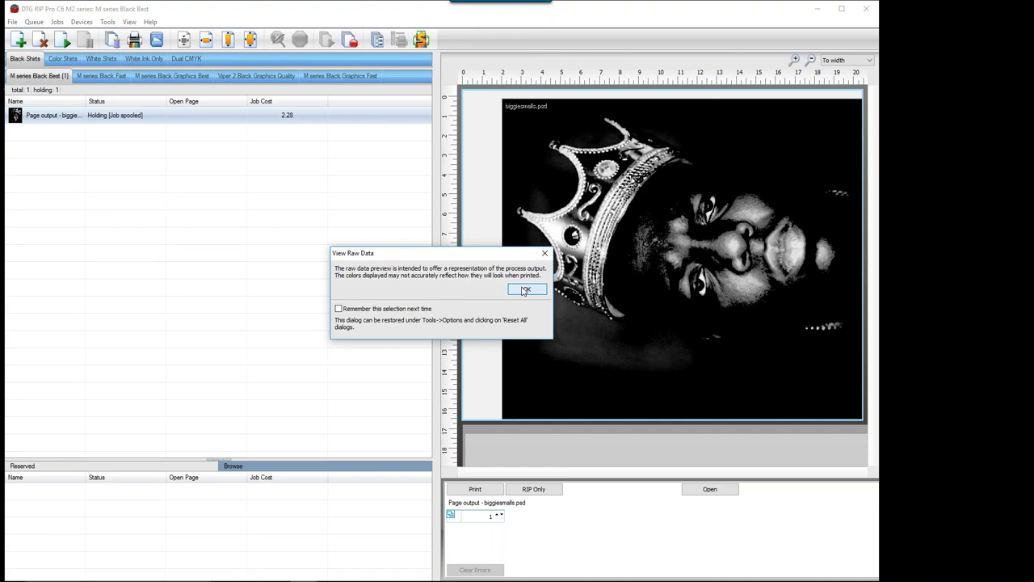
click(526, 290)
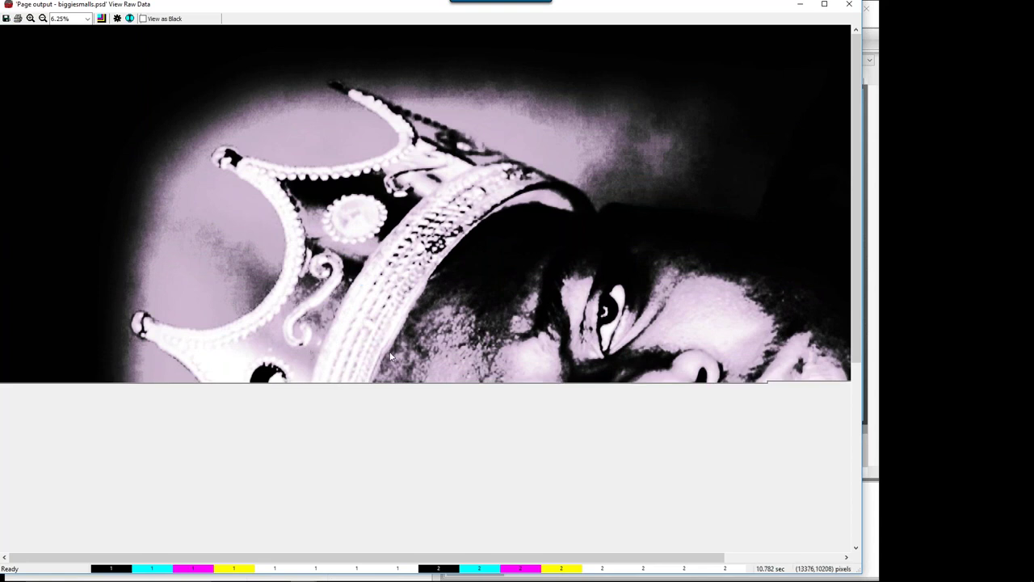
click(87, 19)
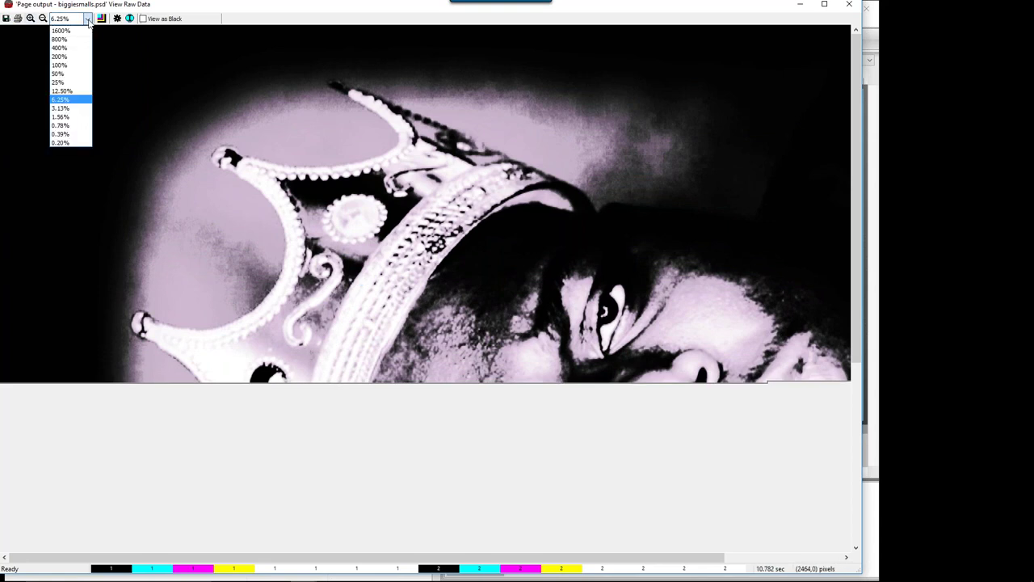
click(78, 112)
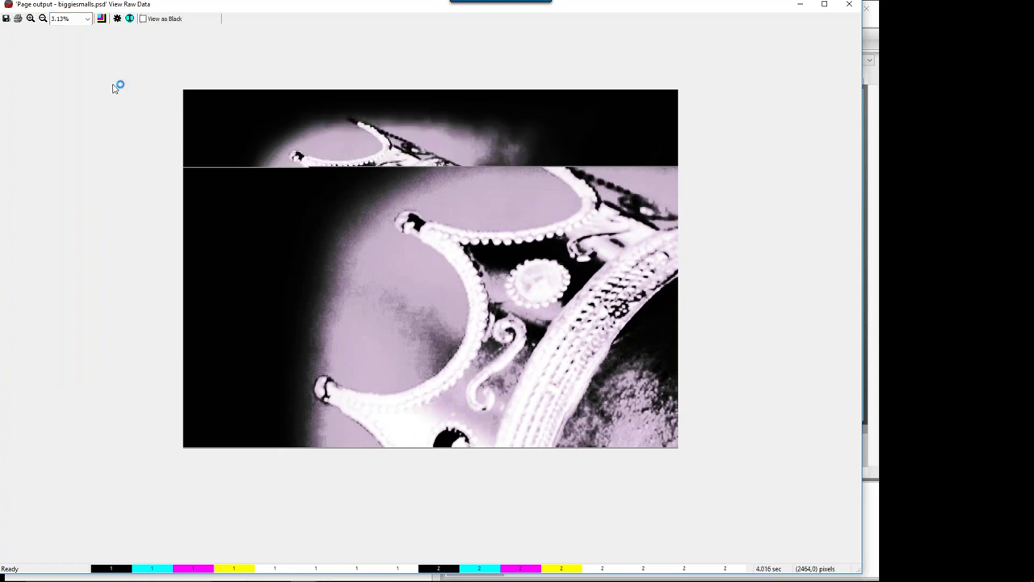
Step: Change the raw data preview's substrate color from black to gray and move the film selection window clear of the image
click(102, 20)
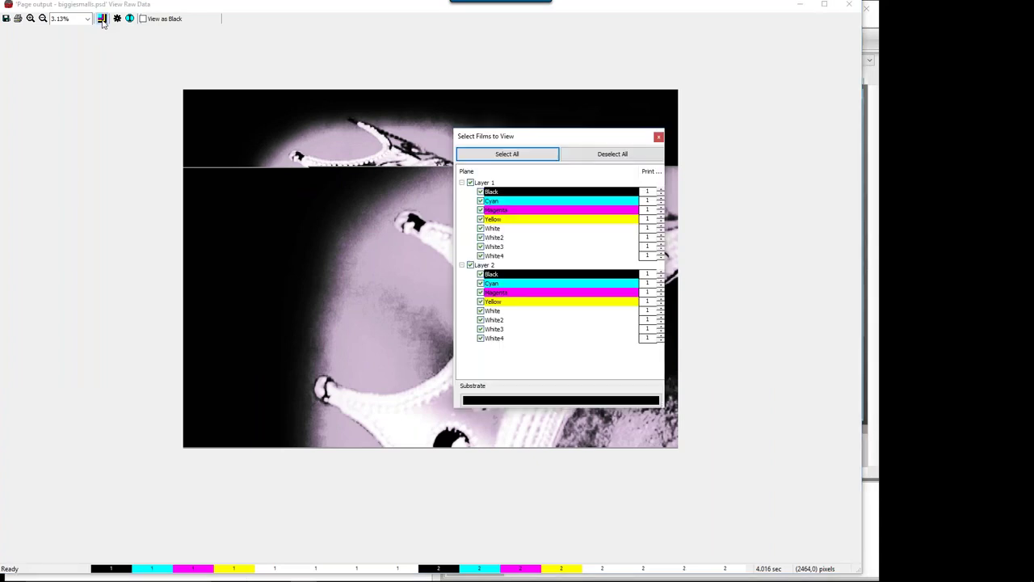
click(574, 401)
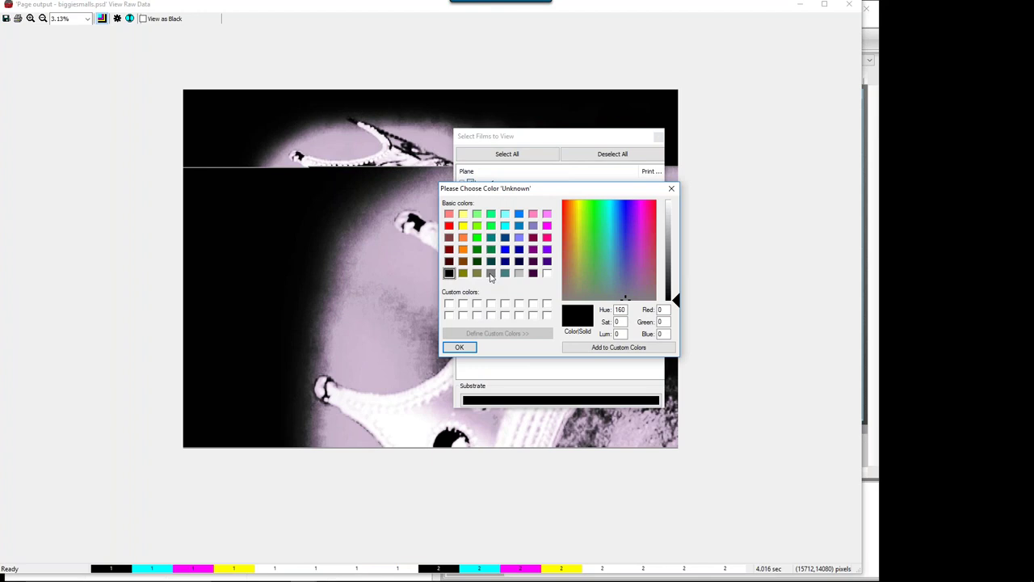
click(491, 273)
click(460, 347)
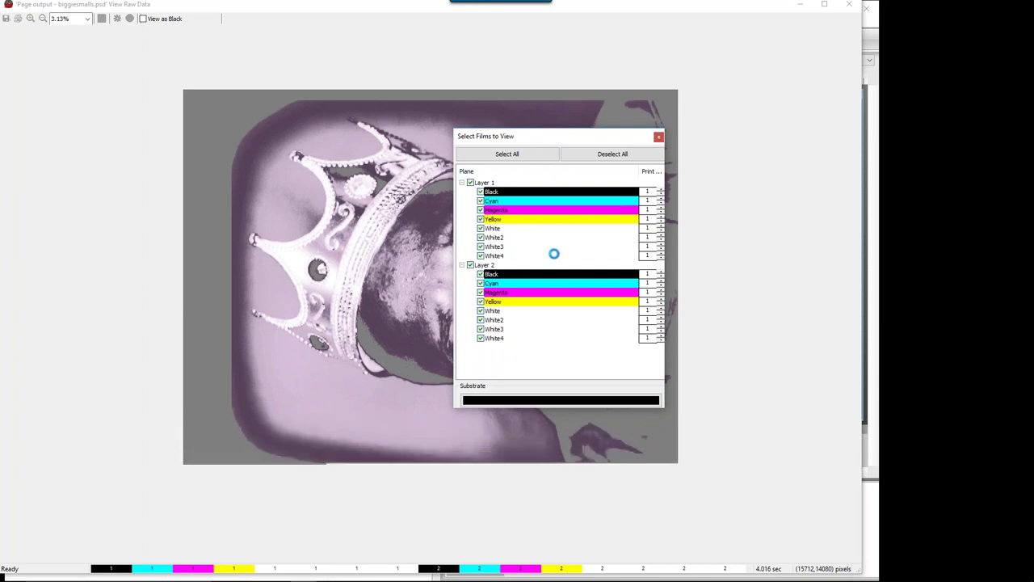
drag(572, 144, 801, 98)
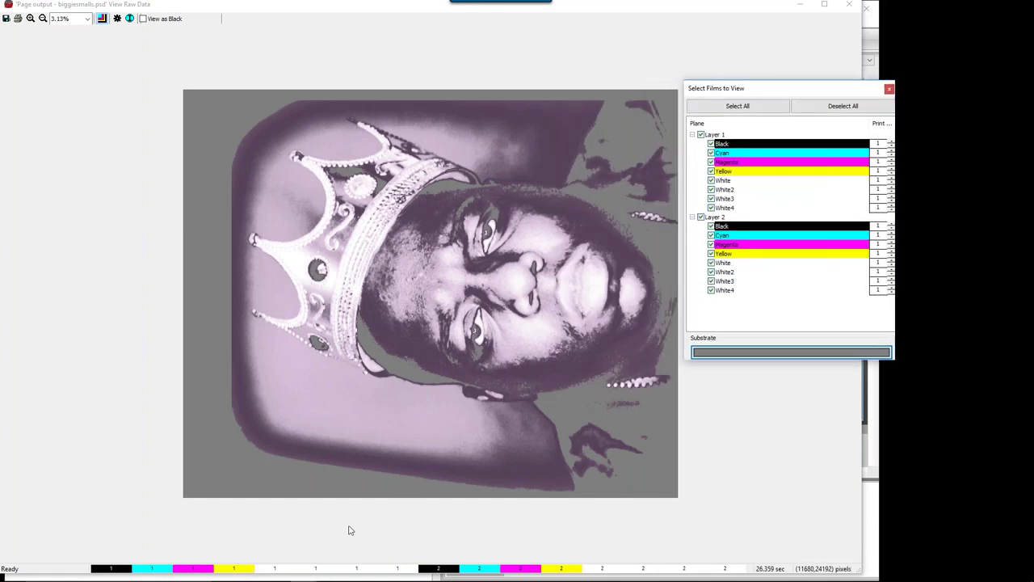
Step: Hide all Layer 2 films to examine the Layer 1 white underbase, and close the raw data preview
mouse_move(250, 570)
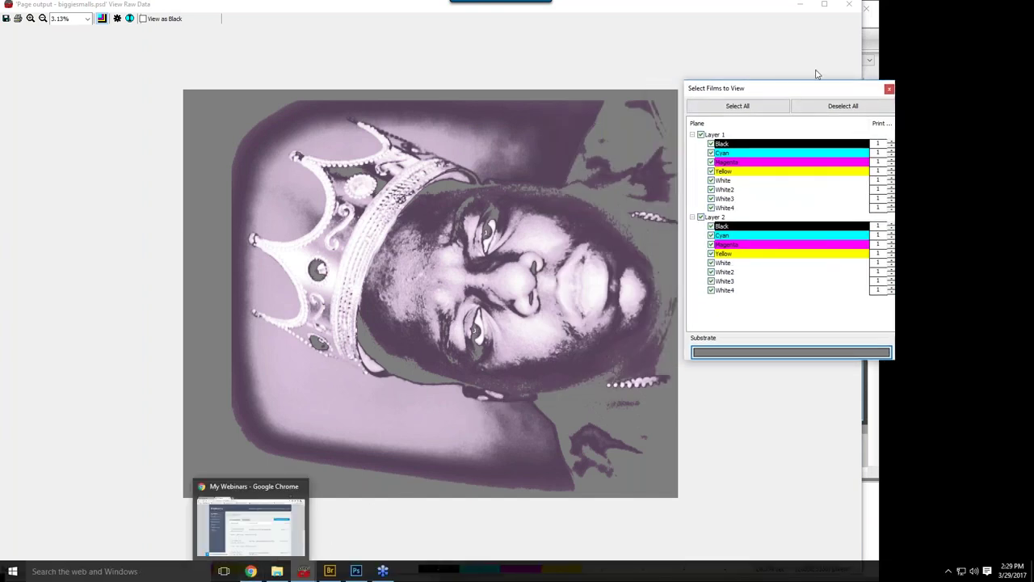
click(701, 217)
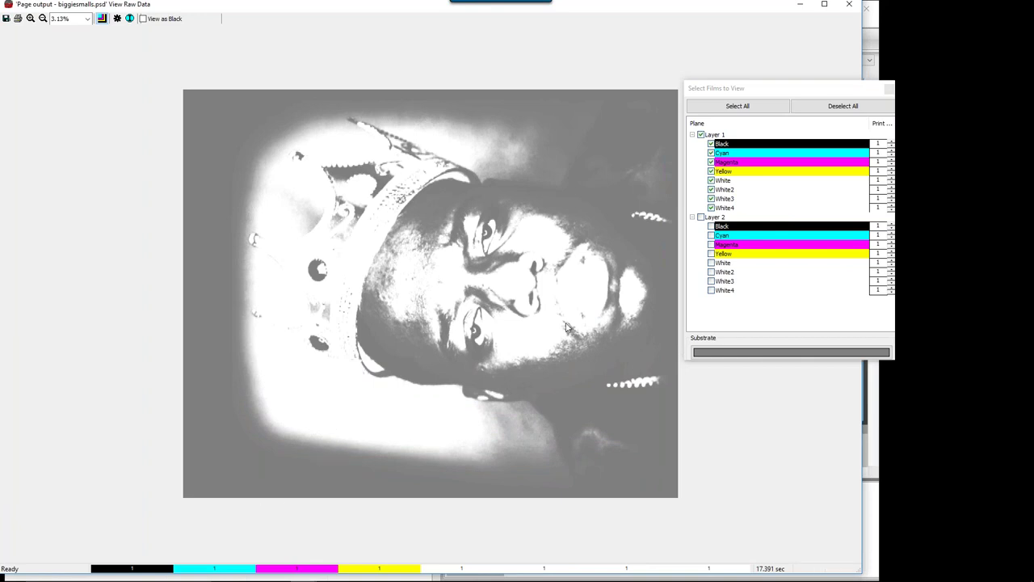
drag(769, 95, 671, 95)
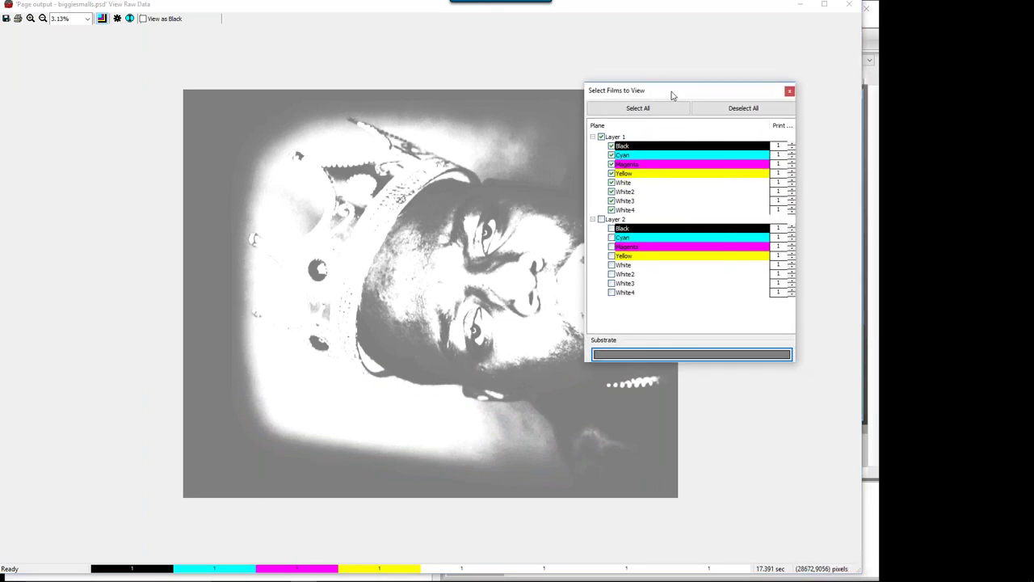
click(790, 91)
click(849, 5)
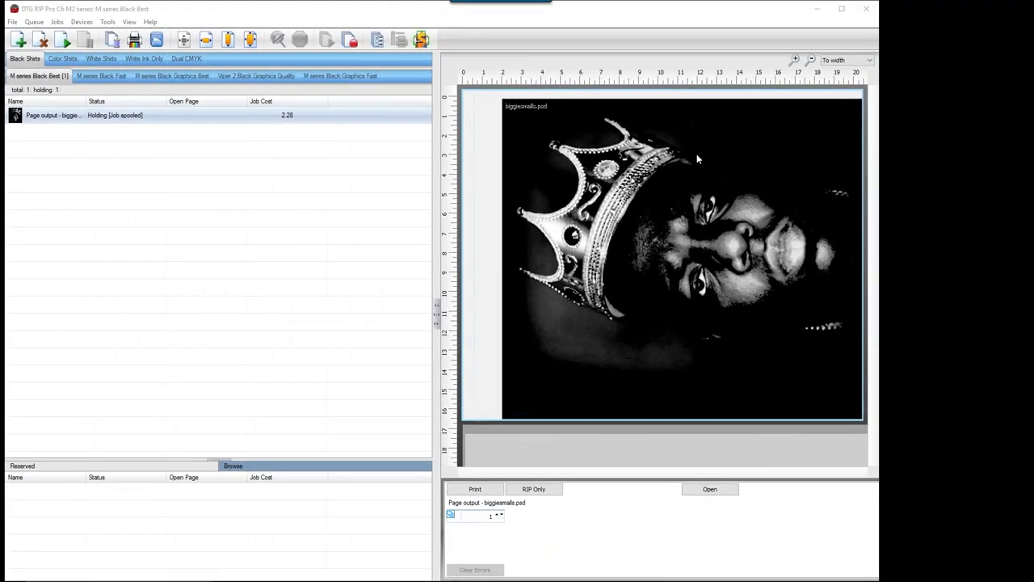
Step: In the Queue Manager, set the M series Black Best queue's port to MUTOHRJ-901X_USB002+ and close the manager
click(75, 121)
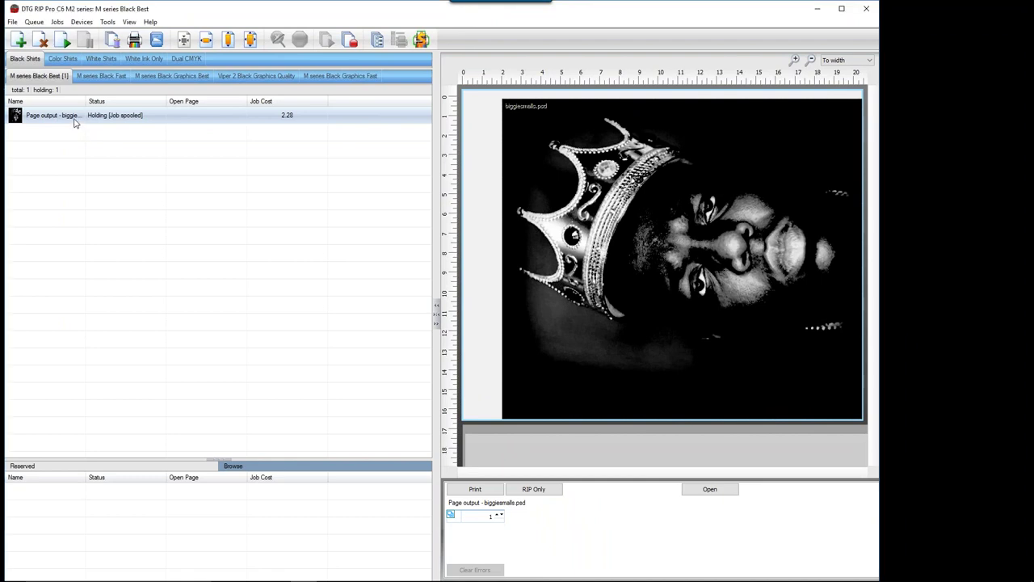
click(36, 23)
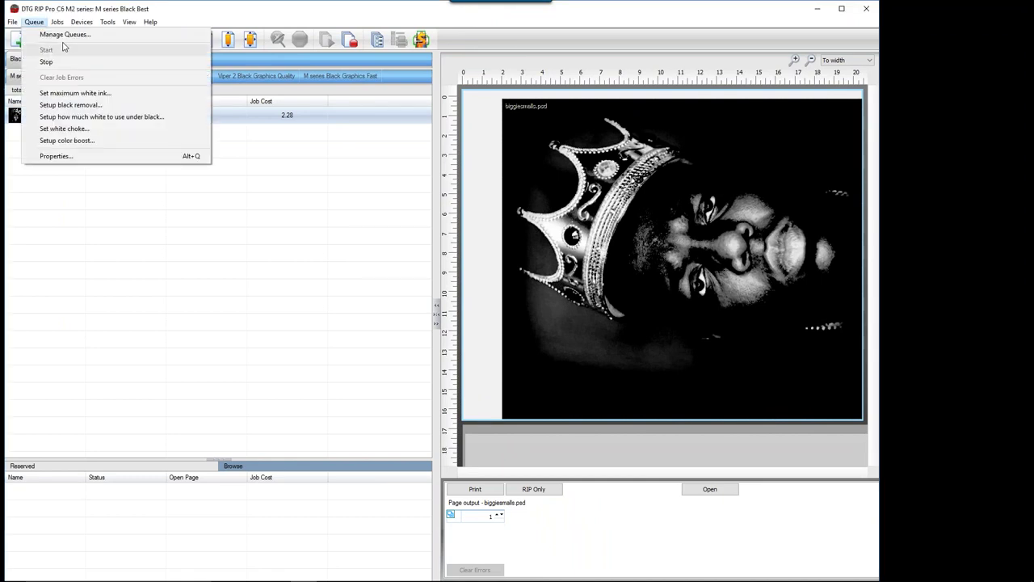
click(67, 35)
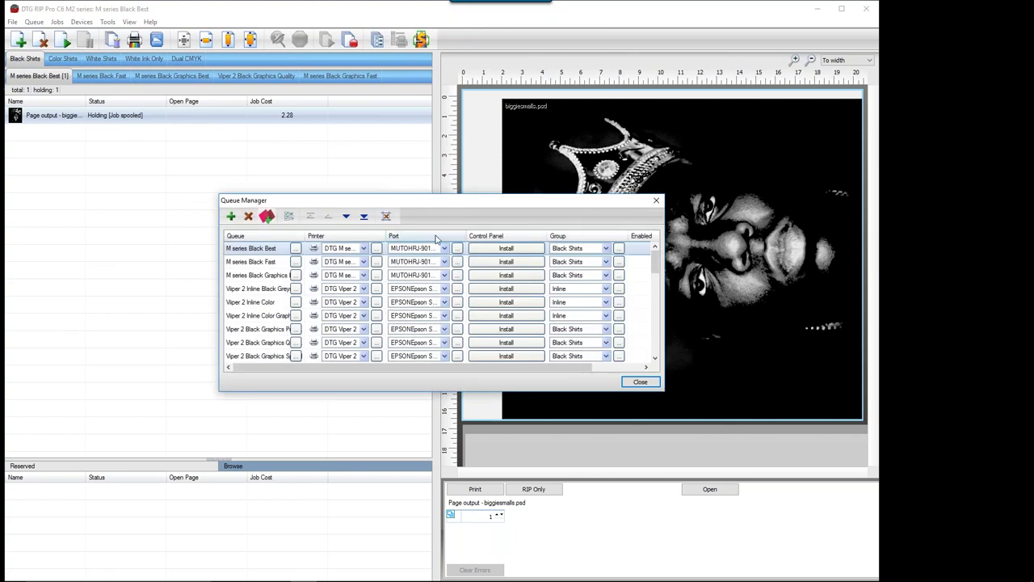
drag(467, 235, 510, 235)
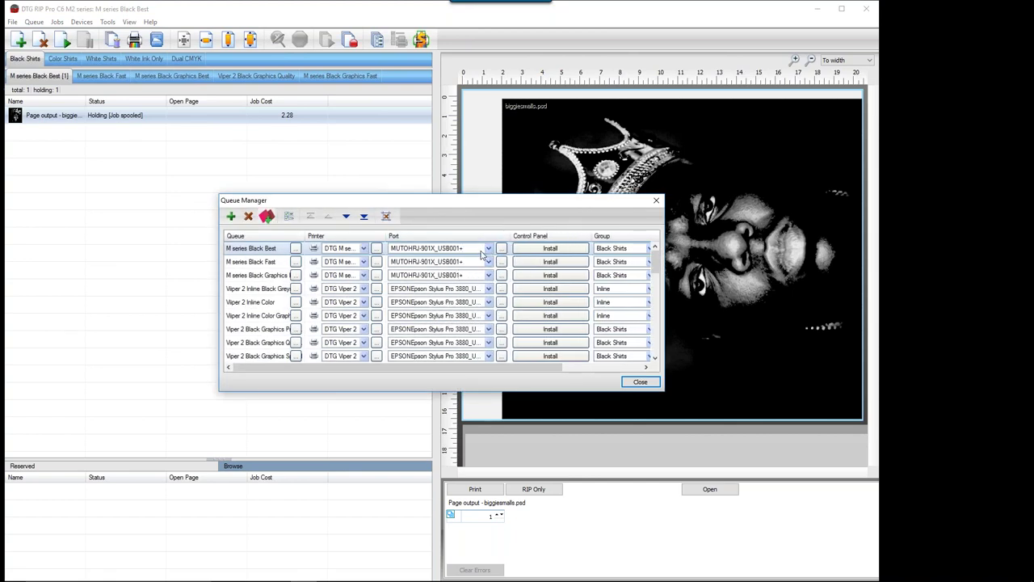
click(488, 248)
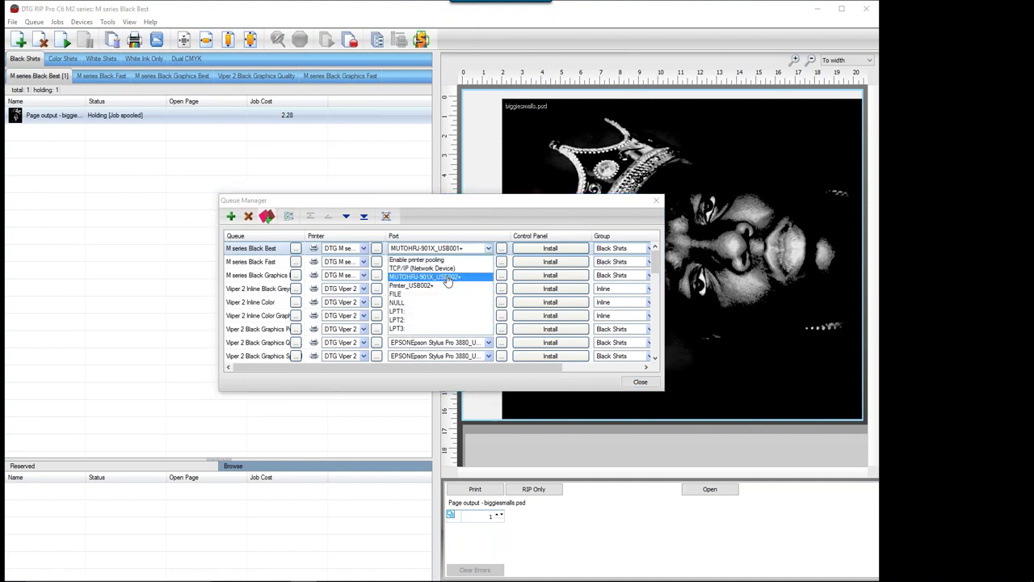
click(482, 307)
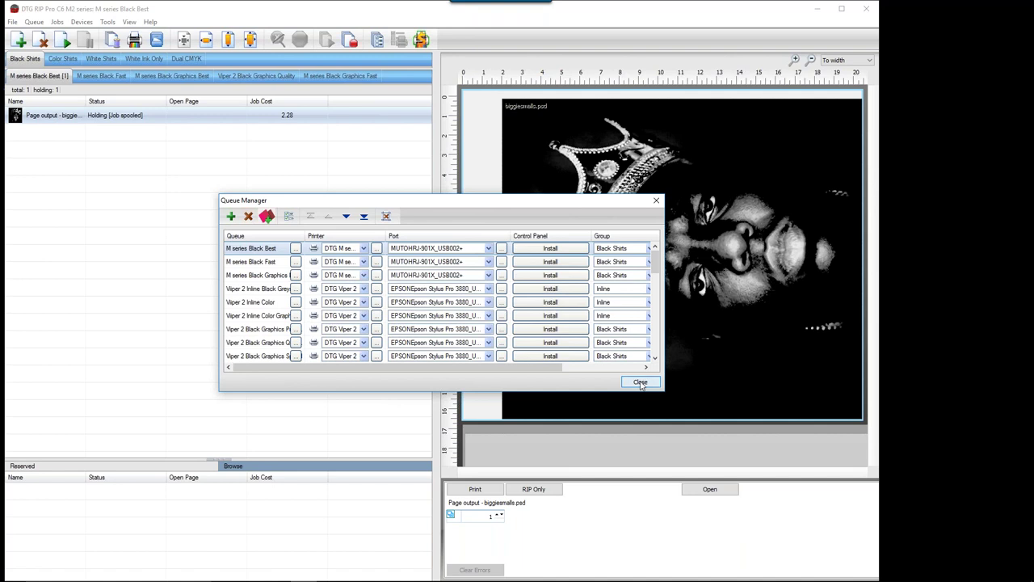
click(640, 381)
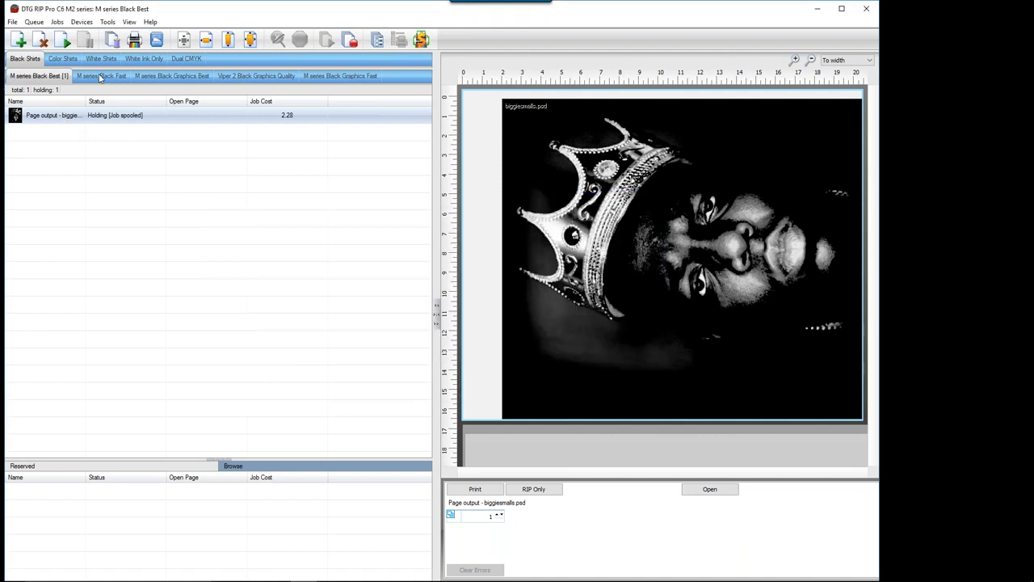
Step: Print the spooled biggiesmalls page output job from the M series Black Best queue
click(138, 46)
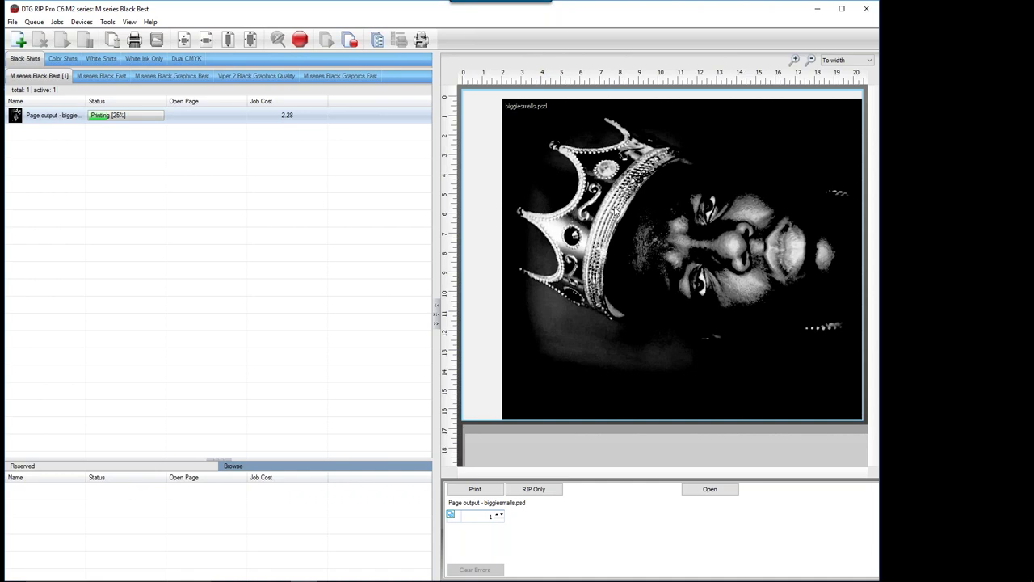
click(877, 59)
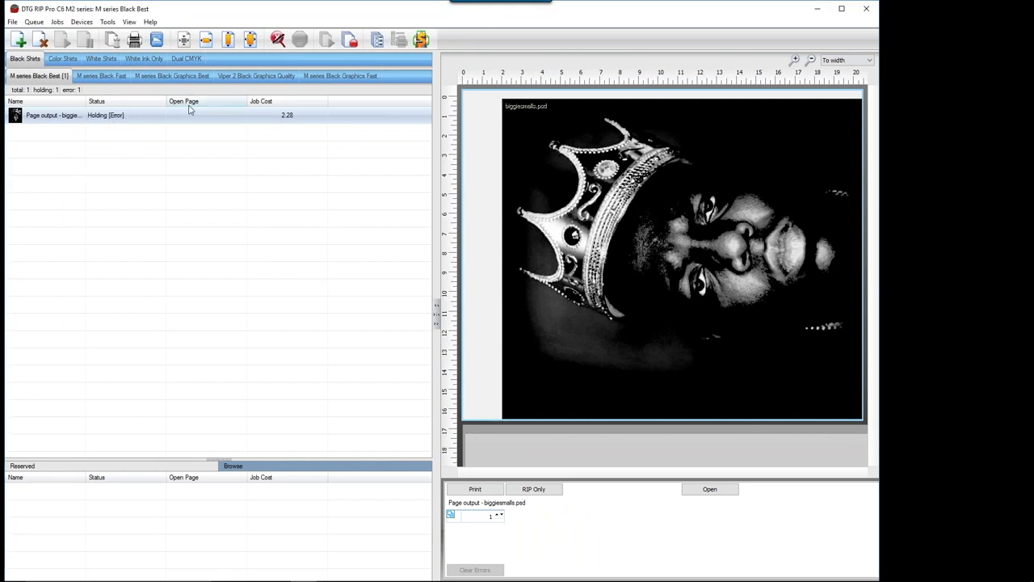
Step: Clear the error on the held biggiesmalls page output job and open its page to restore the editable job
click(276, 42)
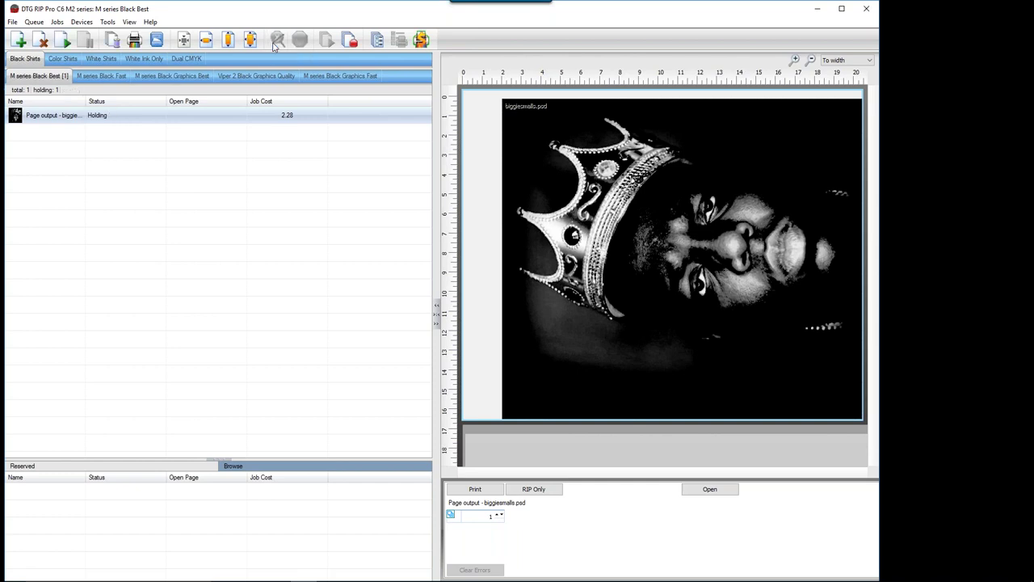
right_click(143, 118)
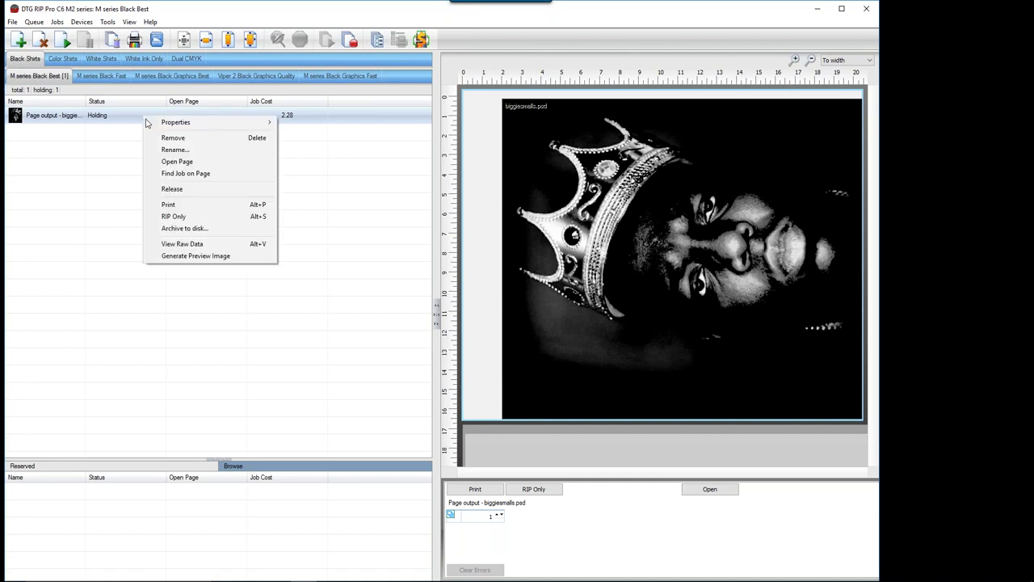
click(172, 164)
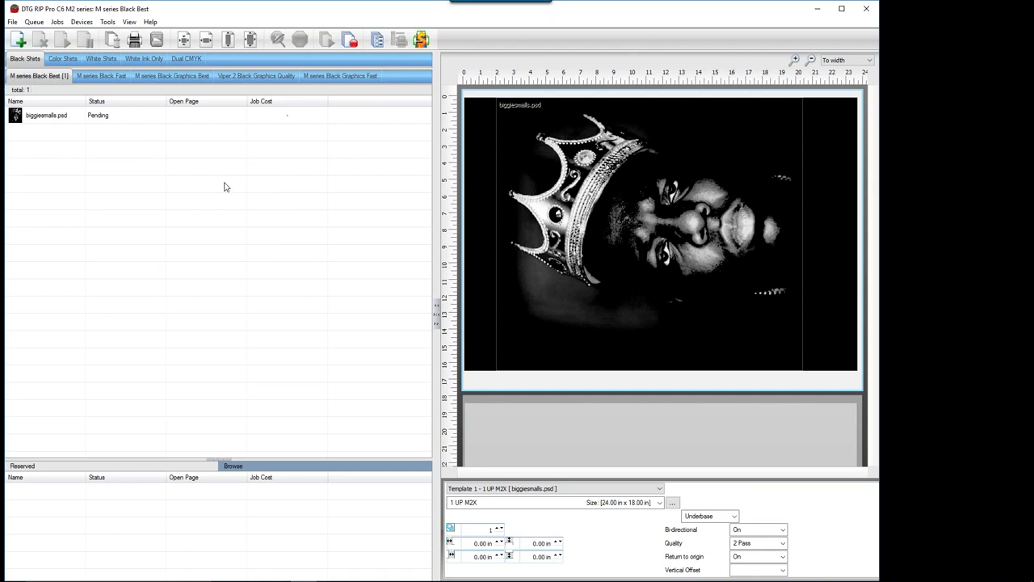
Step: In the biggiesmalls.psd job properties, remove the Underbase layer from the layer profile, keeping only the Color layer, and apply the change
click(48, 117)
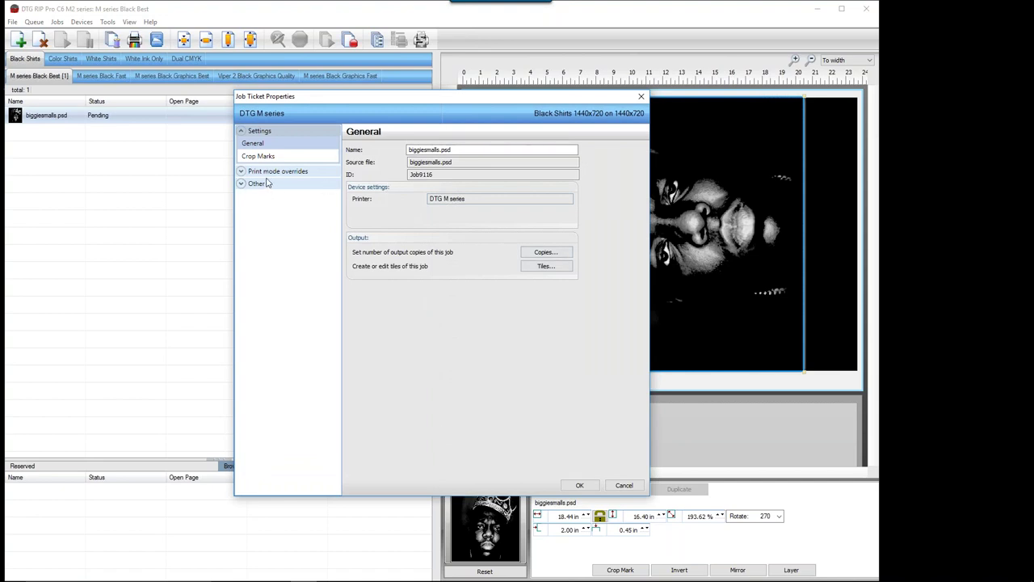
click(269, 173)
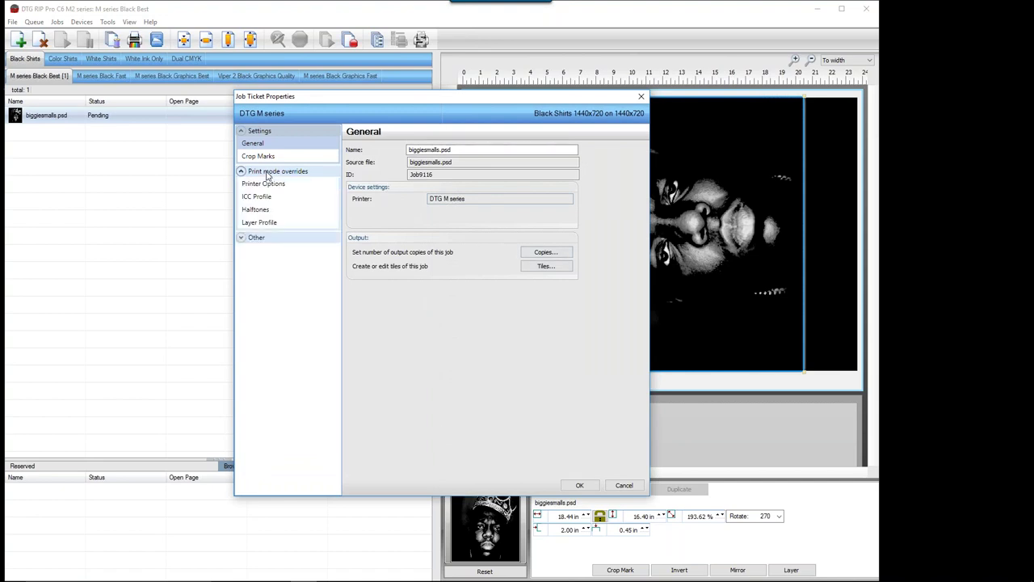
click(269, 224)
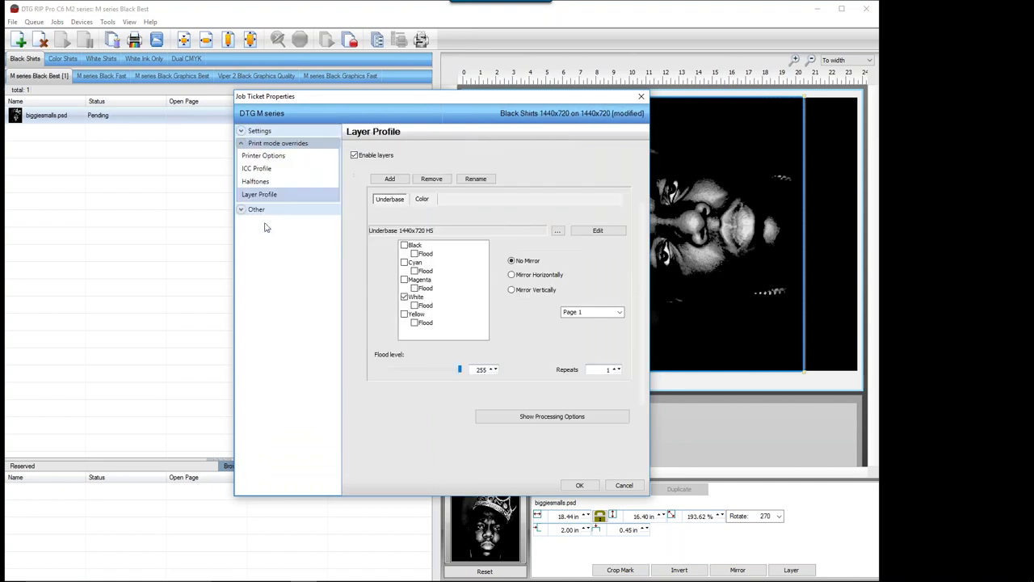
click(433, 180)
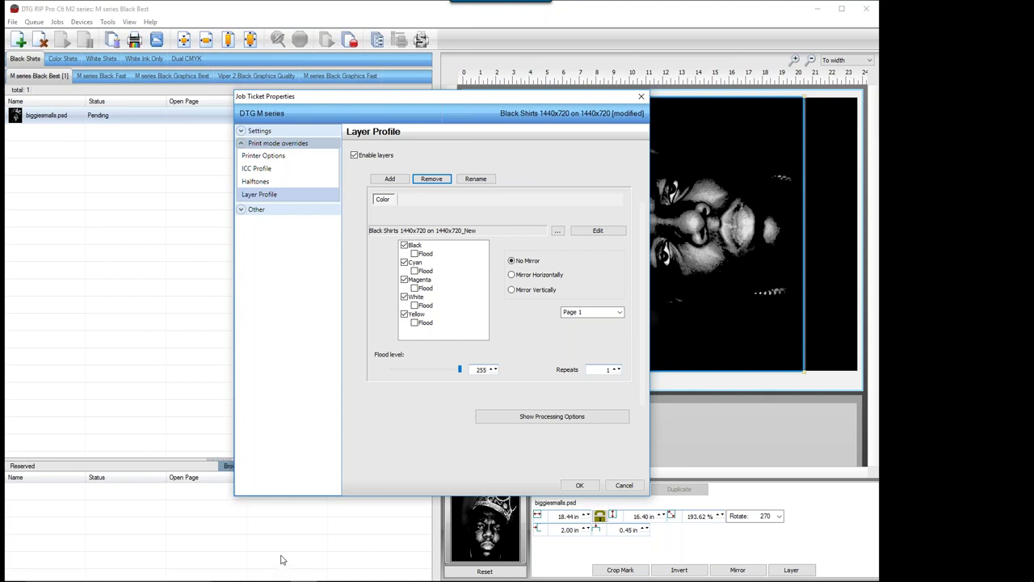
mouse_move(251, 570)
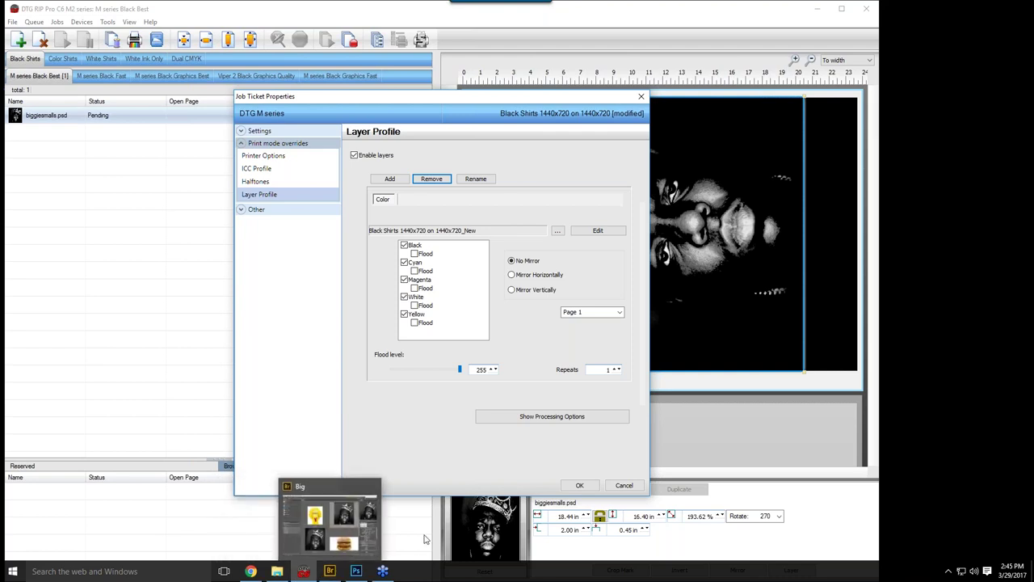
click(580, 486)
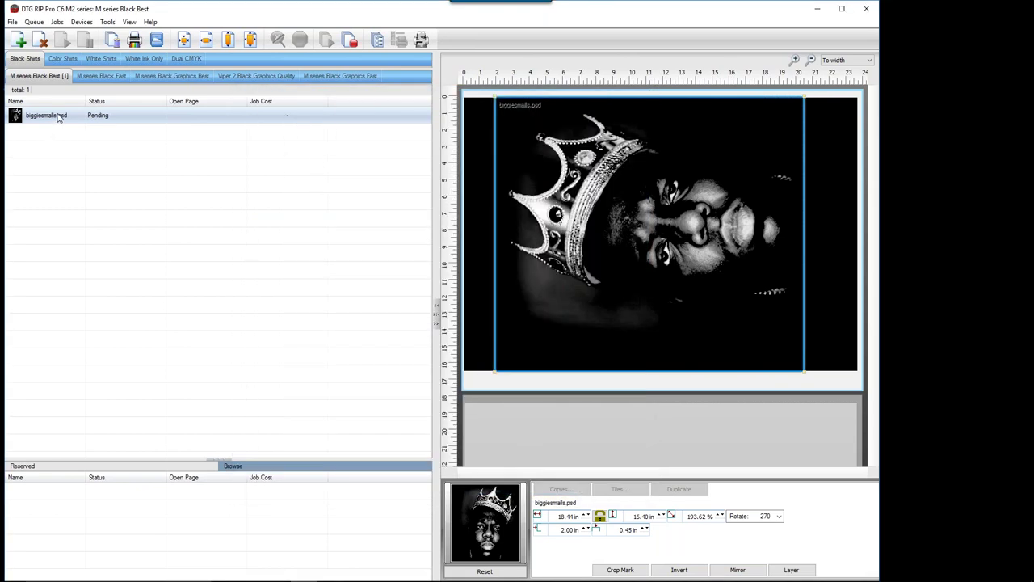
Step: RIP the biggiesmalls.psd job without printing, and print the spooled page output
click(114, 42)
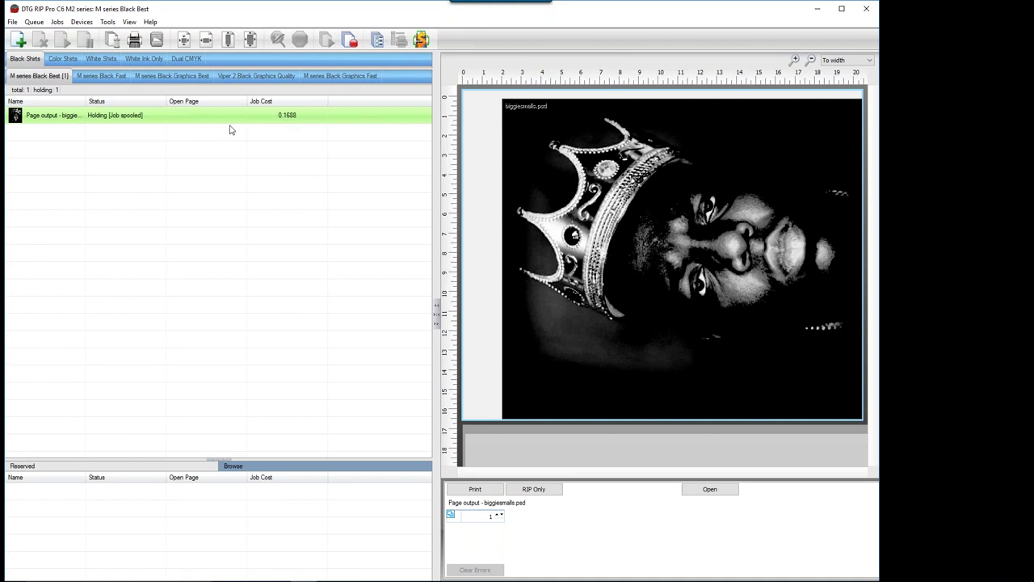
click(121, 117)
click(134, 40)
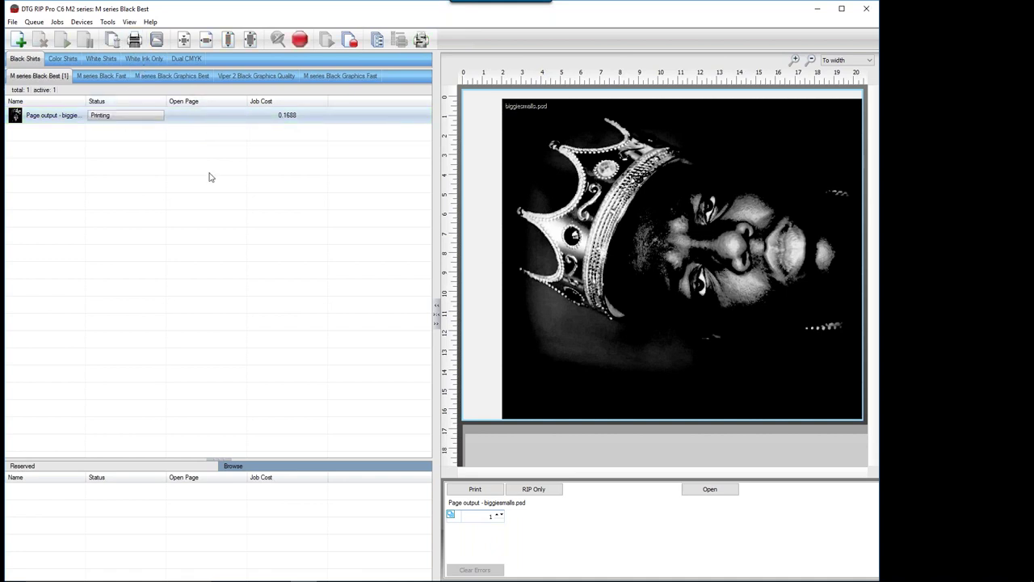